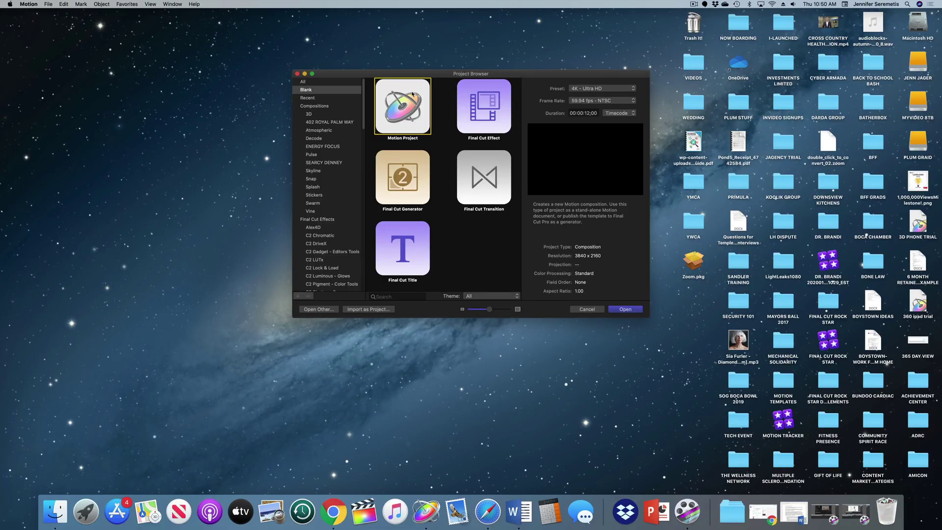
Create the blank Motion Project at 4K Ultra HD, 59.94 fps, 12:00 duration
left_click(637, 309)
Save the project to the Desktop under the name '3D PHONE PROJECT'
left_click(54, 6)
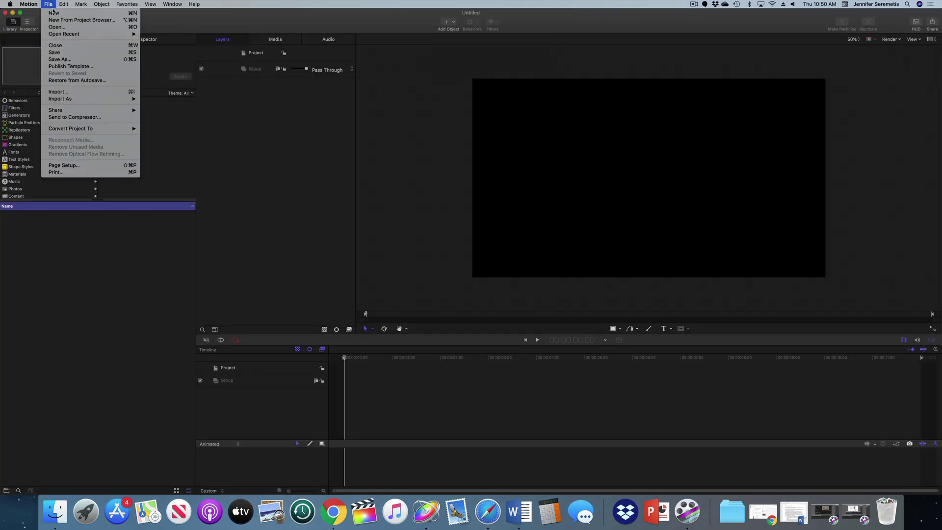
left_click(67, 59)
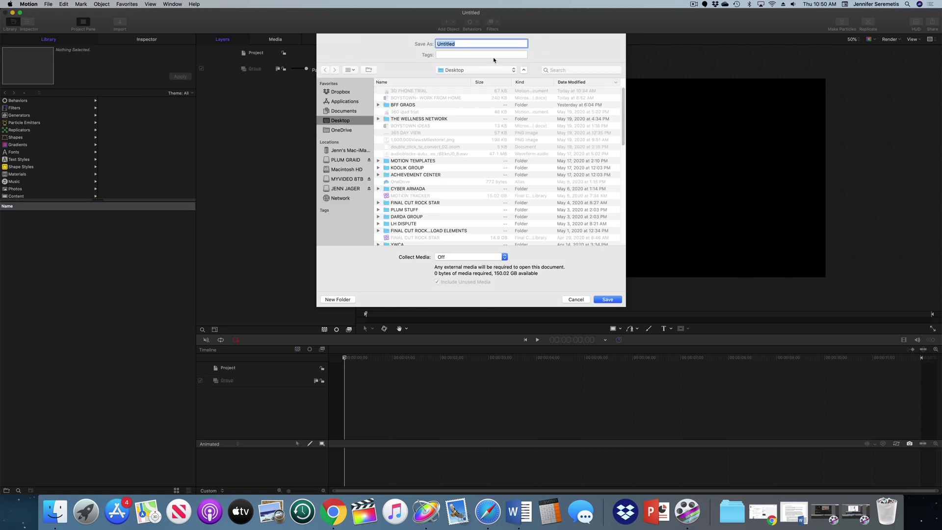
type("3")
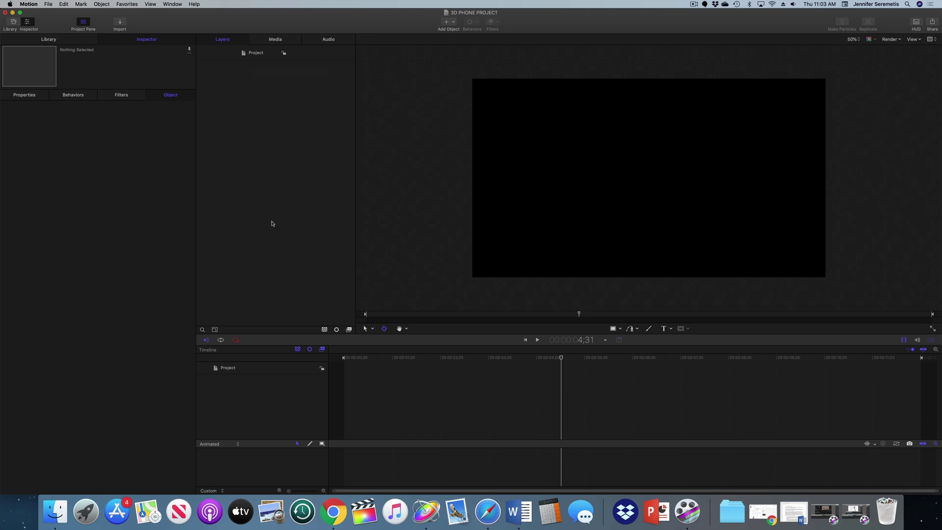
Add a Color Solid generator to the layers and set its colour to white
left_click(37, 42)
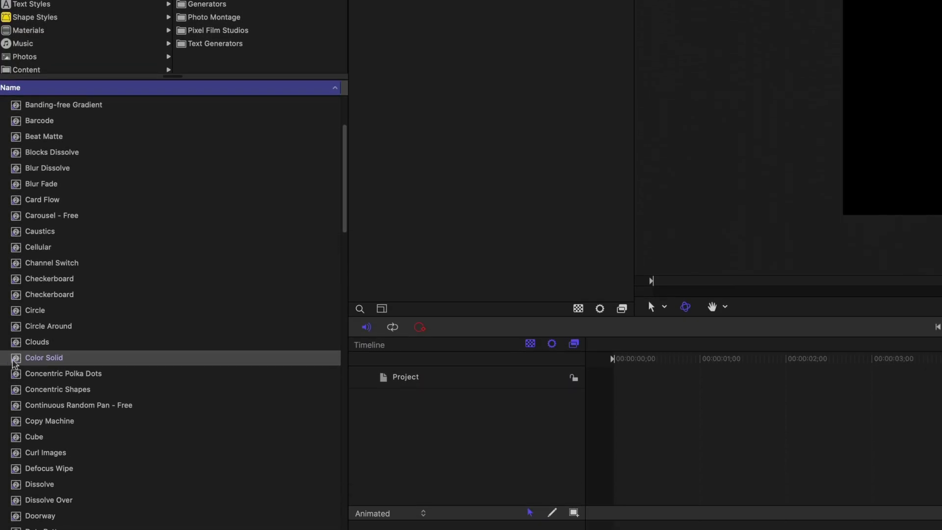
left_click_drag(13, 363, 462, 0)
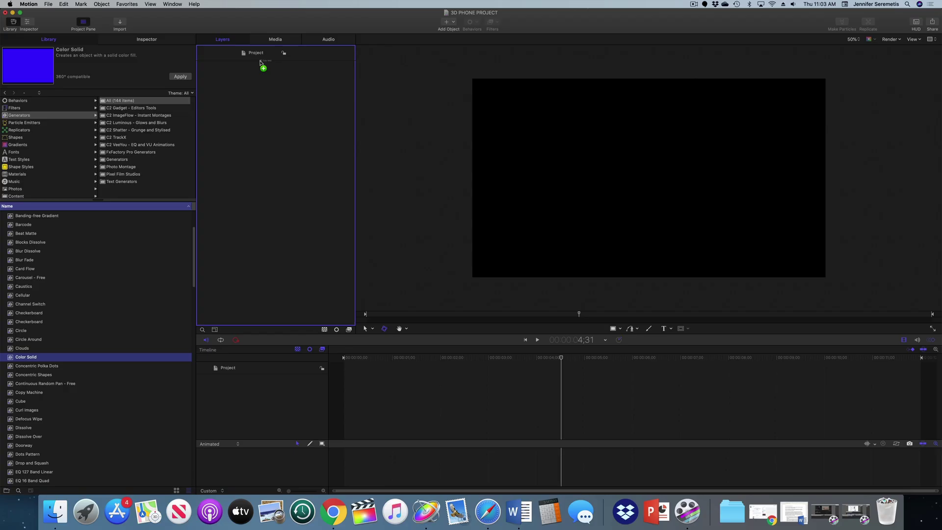
left_click_drag(260, 62, 262, 58)
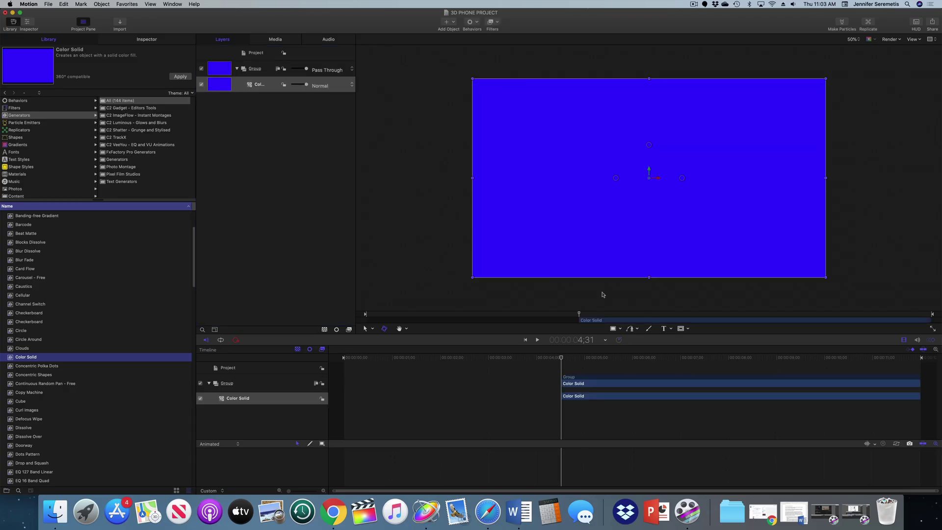
left_click(170, 43)
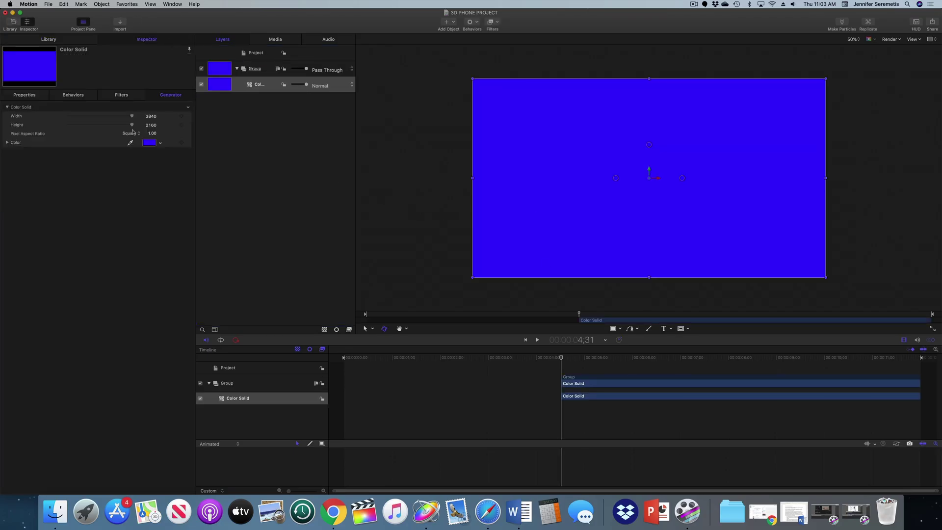
left_click(160, 143)
left_click_drag(150, 151, 147, 229)
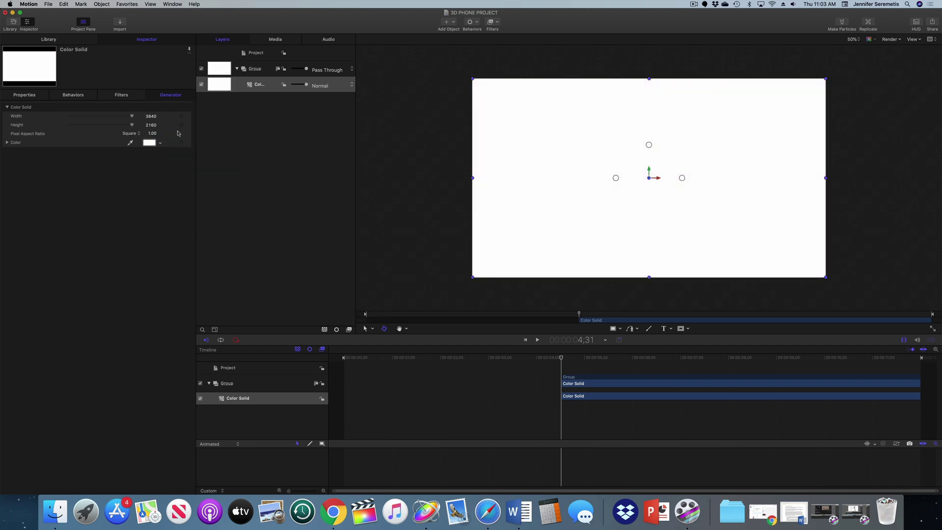
Apply a Stylize Vignette filter to the solid and adjust its size and falloff
left_click(492, 21)
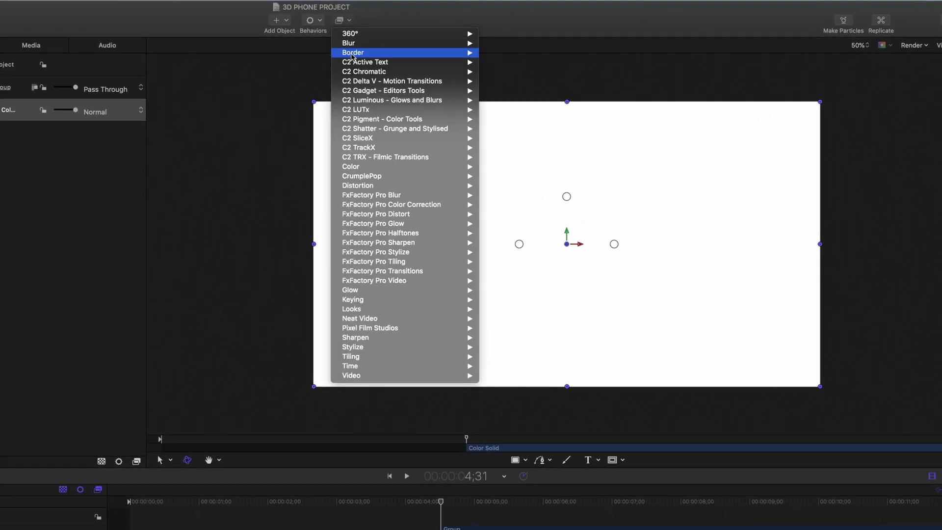
mouse_move(334, 297)
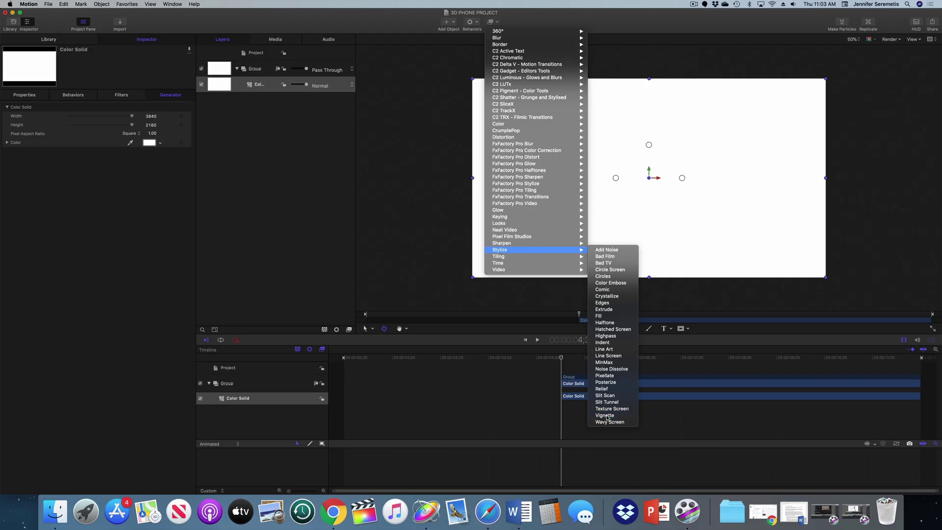
left_click(483, 469)
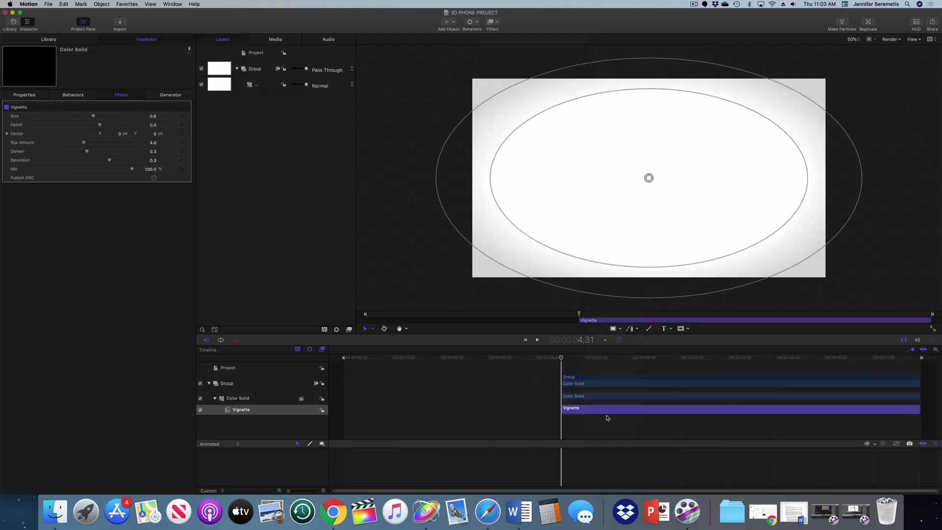
left_click_drag(464, 199, 399, 199)
left_click(382, 199)
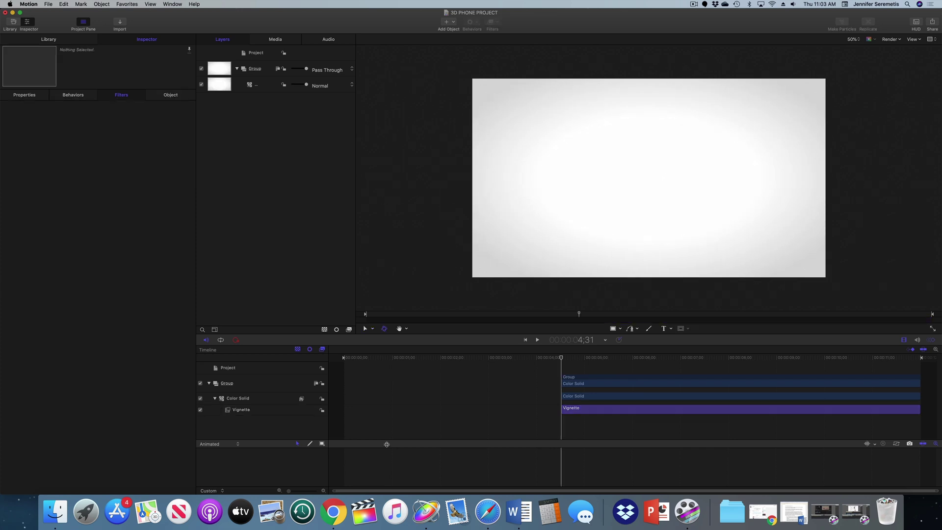
Import the RPReplay MP4 and both phone PNGs, stacking the recording between the phone images
left_click(55, 511)
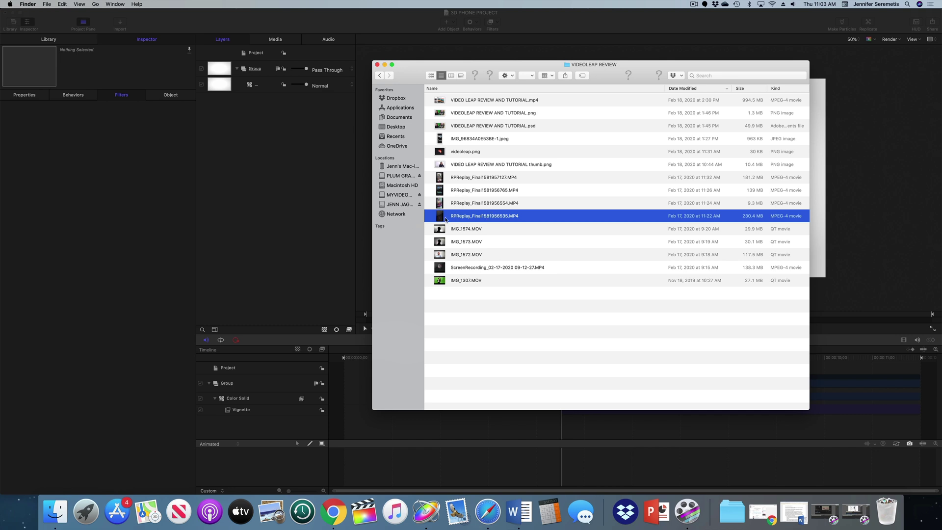
left_click_drag(484, 216, 269, 78)
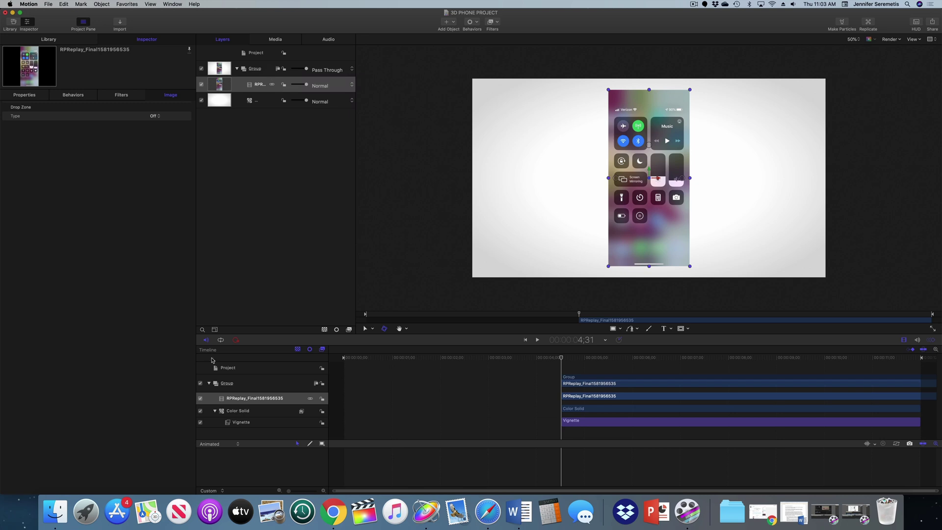
left_click(48, 513)
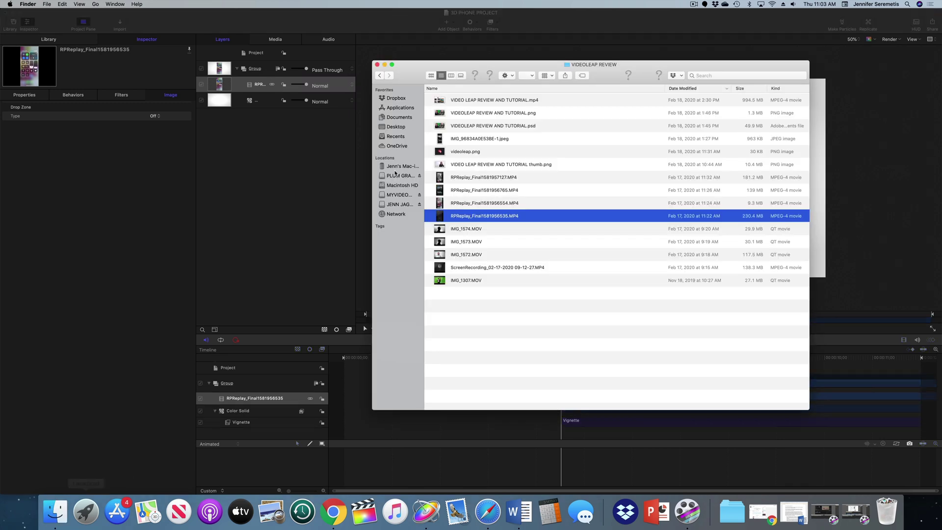
left_click(381, 76)
scroll(511, 165, "up", 5)
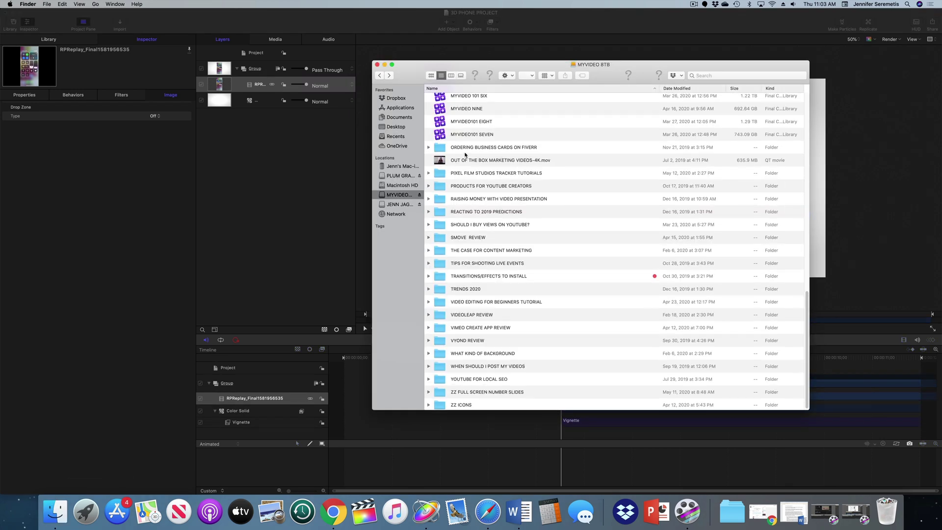
left_click(400, 205)
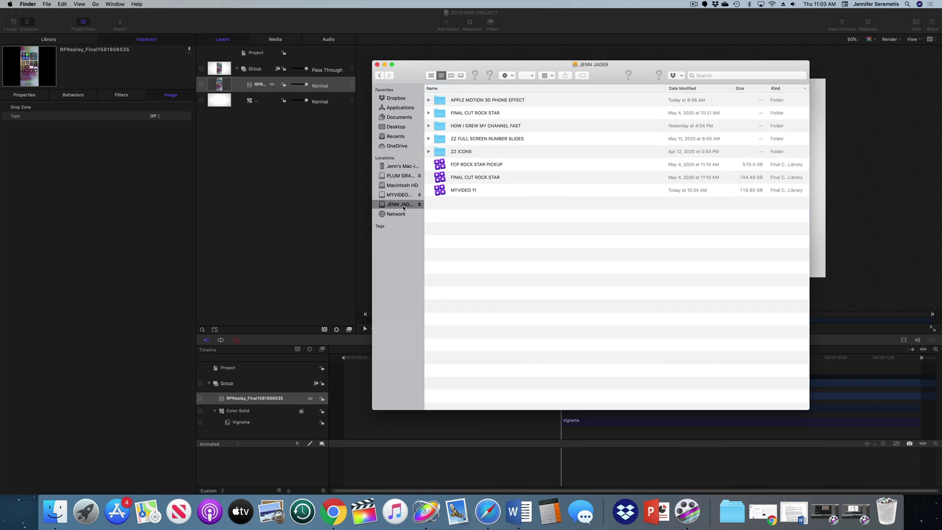
double_click(465, 100)
left_click_drag(477, 140, 224, 120)
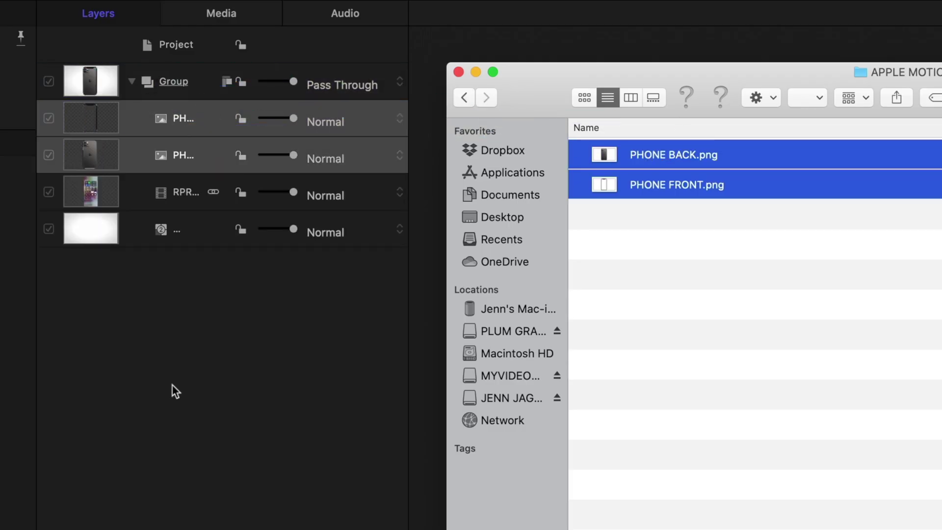
left_click(110, 208)
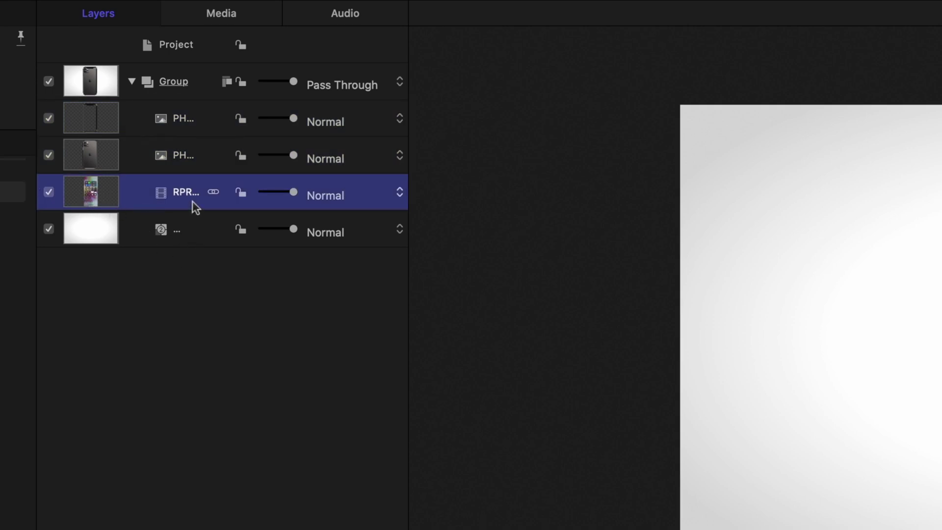
left_click_drag(192, 201, 190, 144)
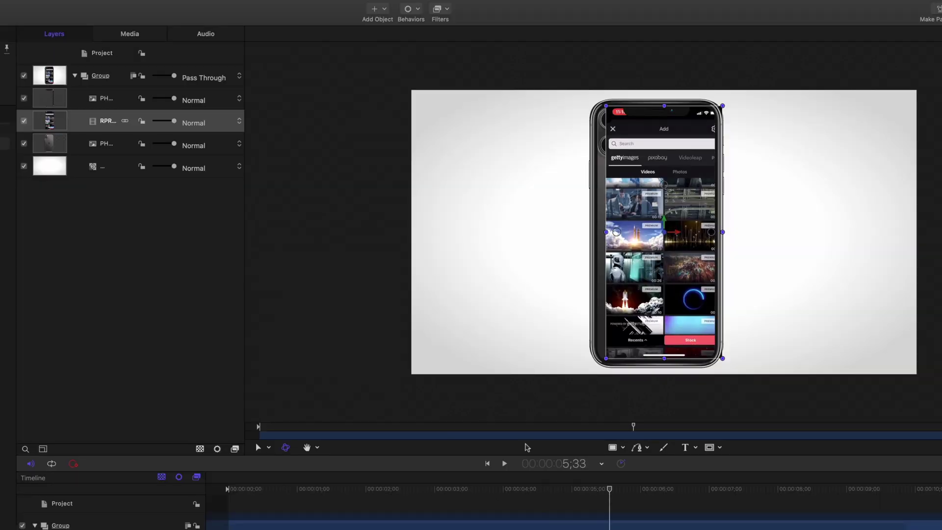
Hide the front and recording layers, then apply a Flop filter to PHONE BACK
left_click(24, 99)
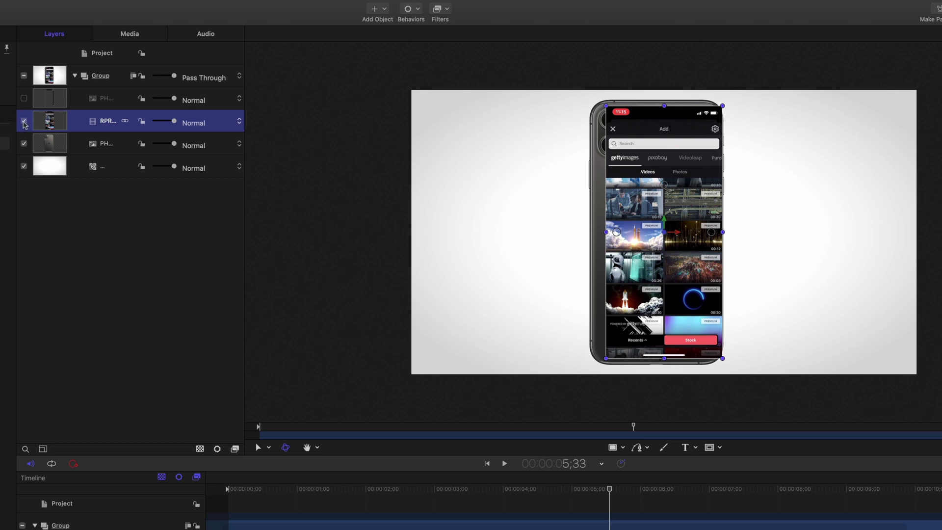
left_click(24, 121)
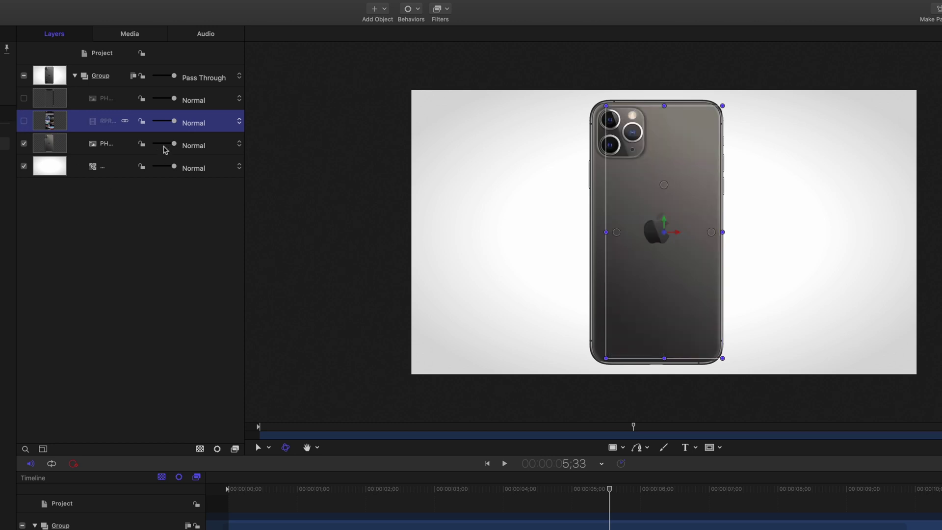
left_click(106, 153)
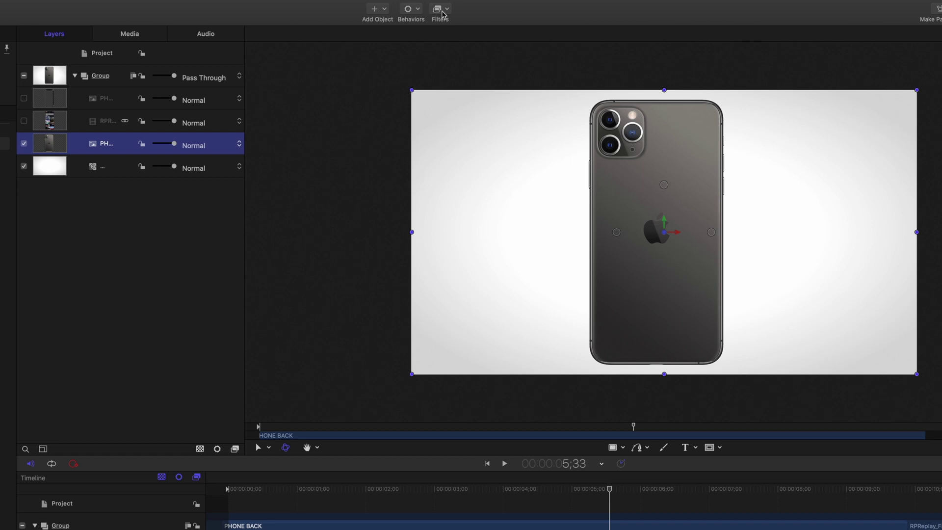
left_click(446, 14)
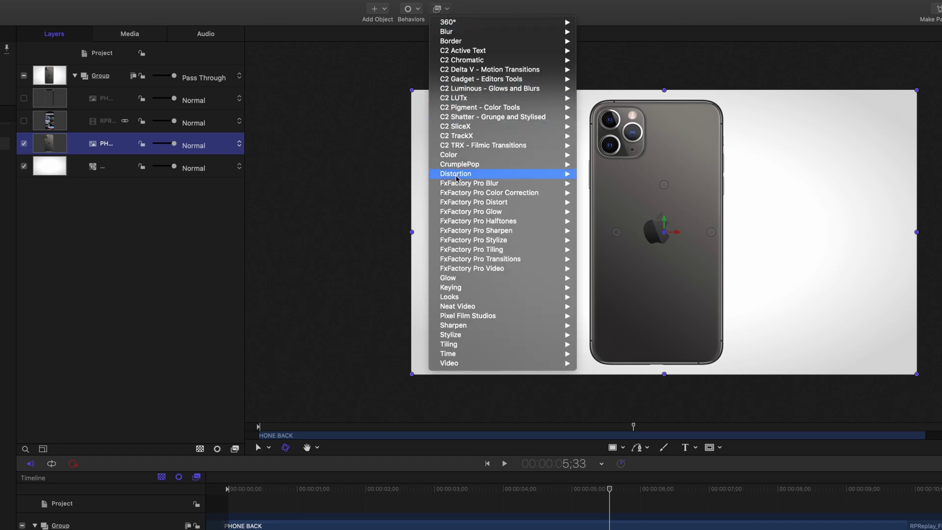
mouse_move(457, 176)
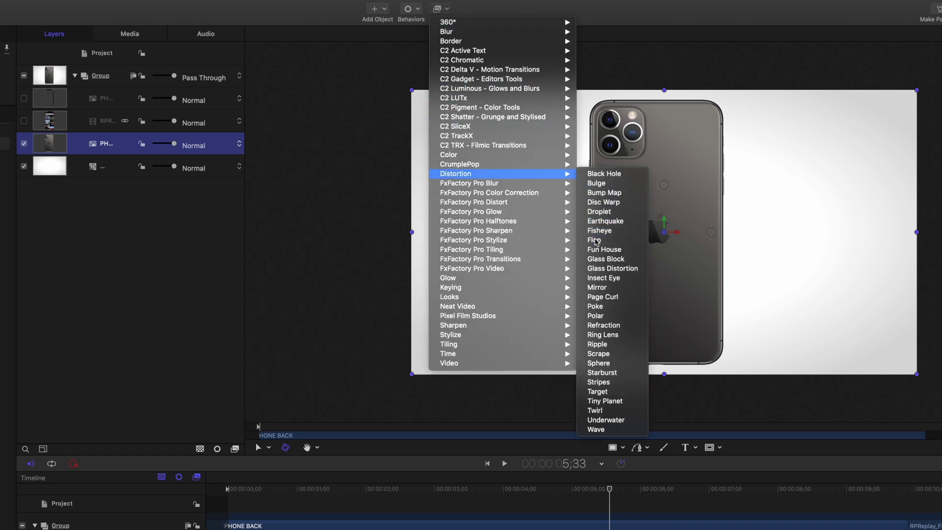
left_click(595, 240)
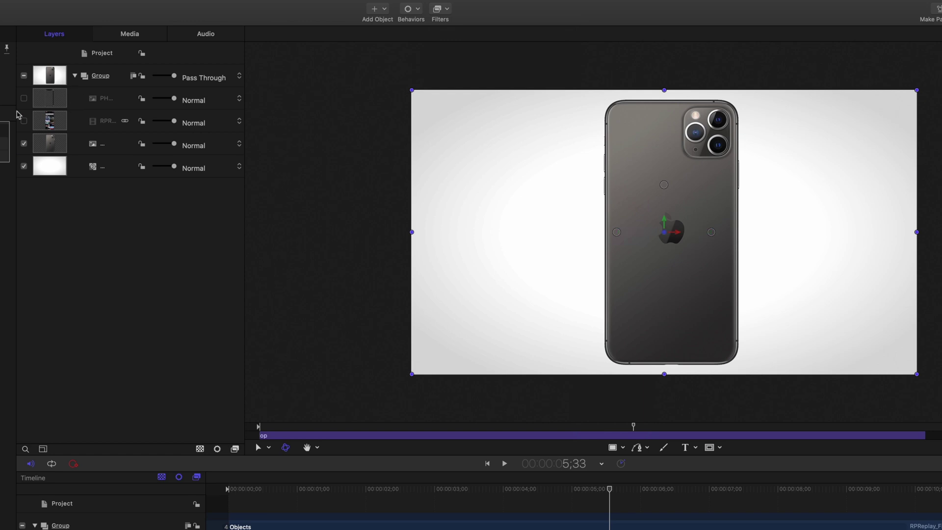
Unhide the front and recording layers and nudge PHONE BACK slightly left
left_click(23, 121)
left_click(24, 98)
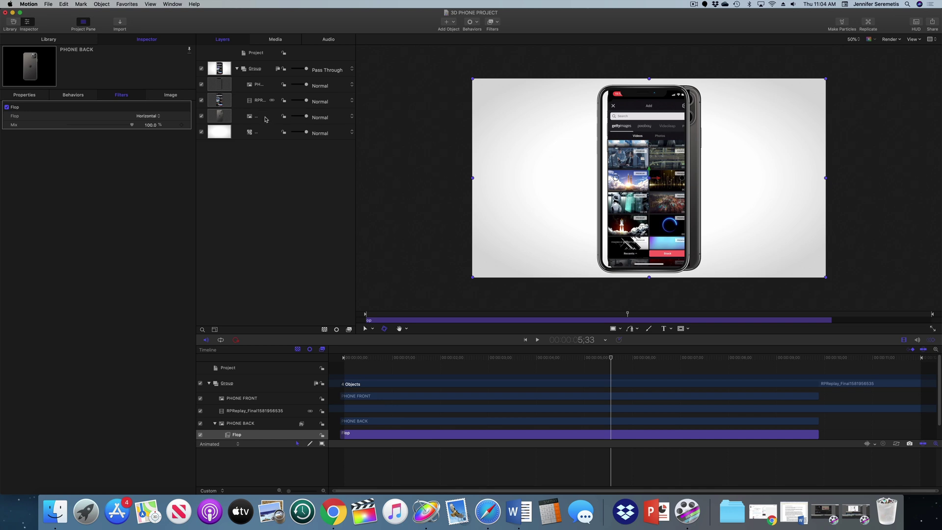
left_click(265, 119)
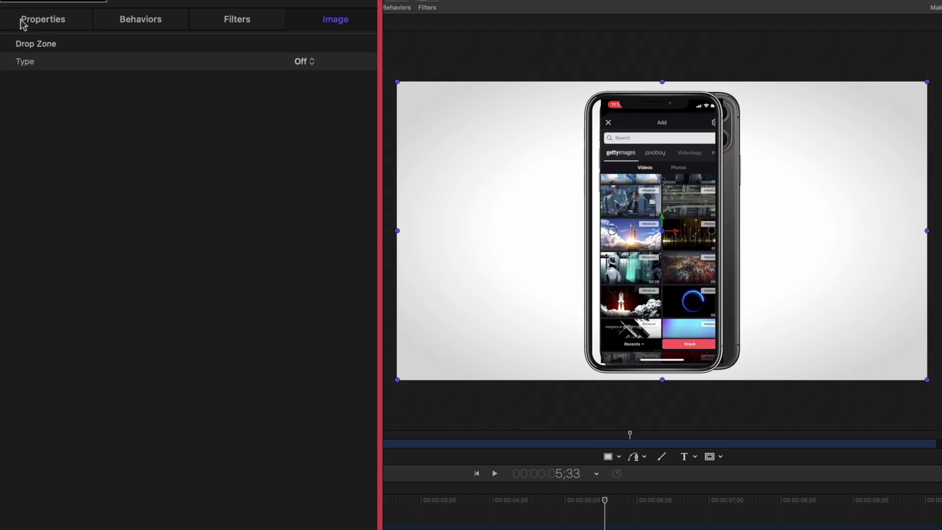
left_click(23, 22)
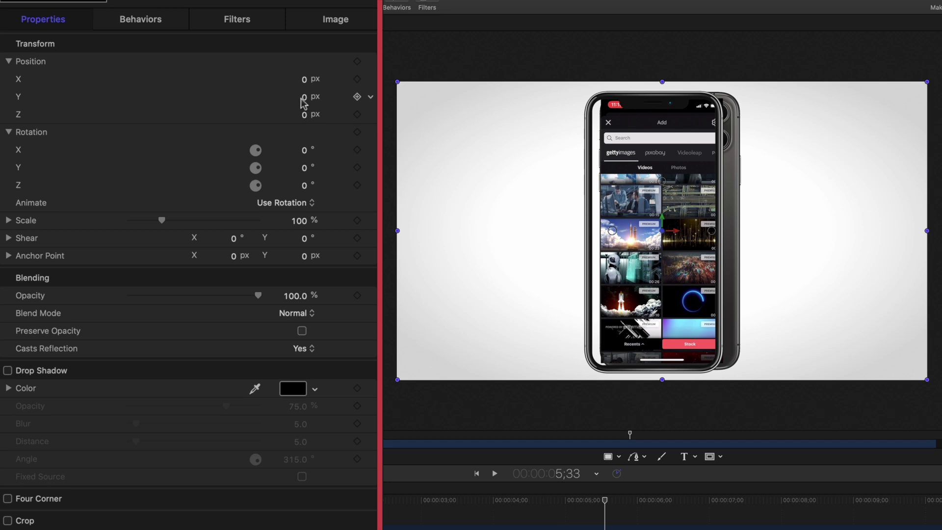
left_click_drag(304, 79, 293, 79)
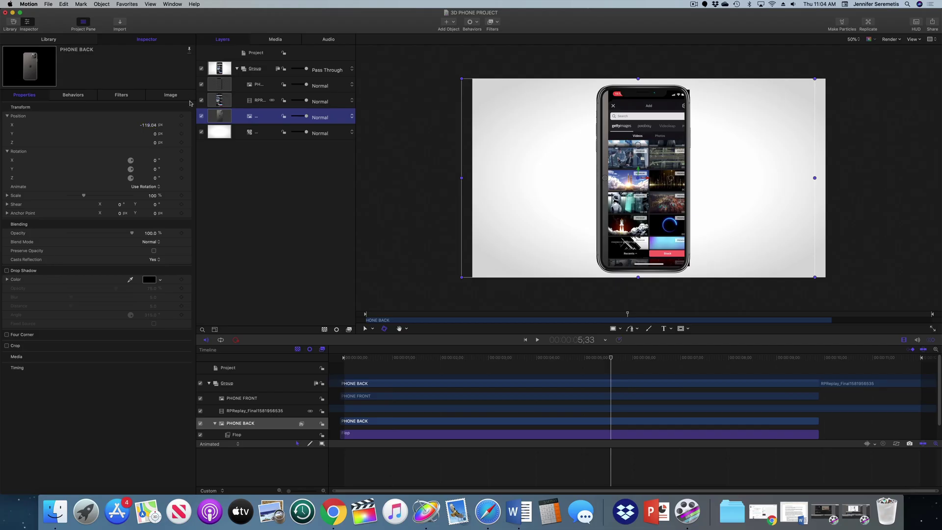
Enlarge the screen recording to fill the phone screen and scrub to check it
left_click(258, 101)
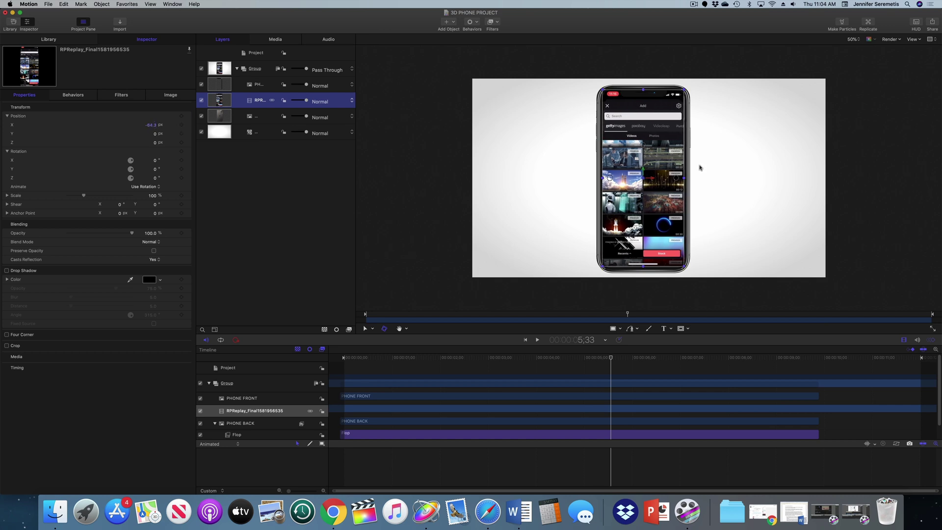
left_click_drag(685, 178, 687, 177)
left_click_drag(602, 178, 600, 178)
left_click(742, 232)
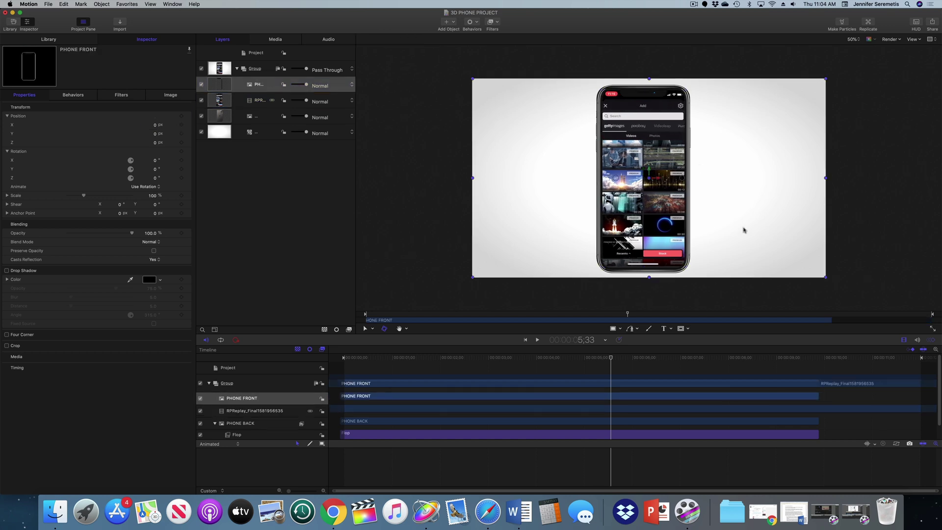
left_click_drag(499, 358, 502, 401)
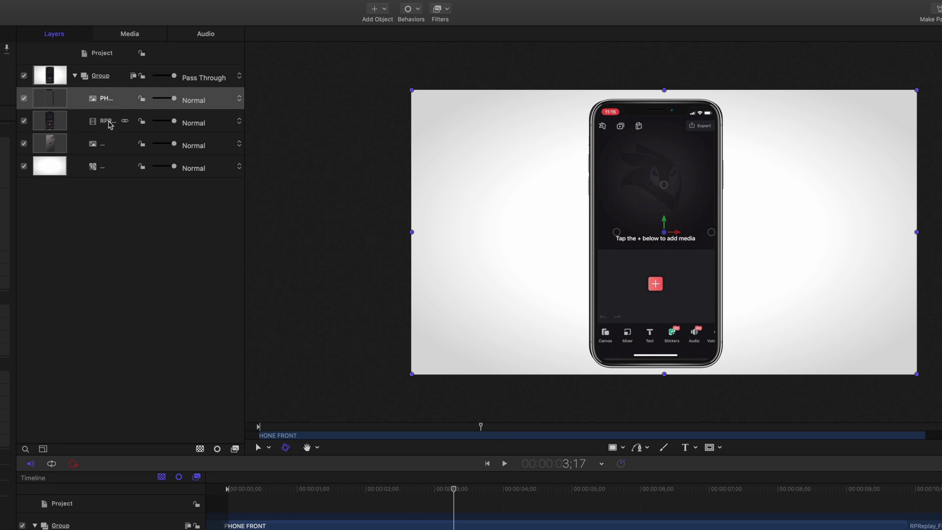
Group the phone front, screen recording and PHONE BACK layers together
left_click(111, 124, "shift")
left_click(113, 149, "shift")
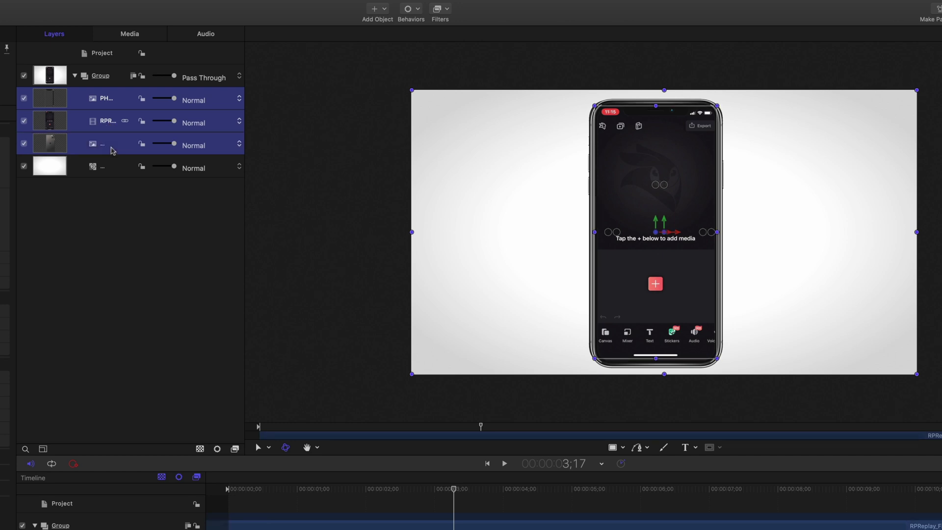
right_click(113, 150)
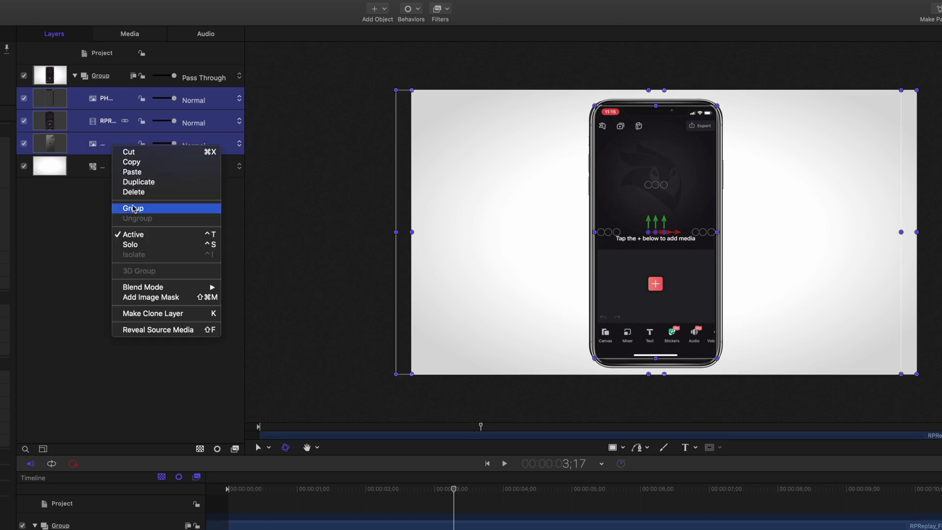
left_click(133, 210)
Scale the new phone group down to 70%
left_click_drag(499, 359, 543, 361)
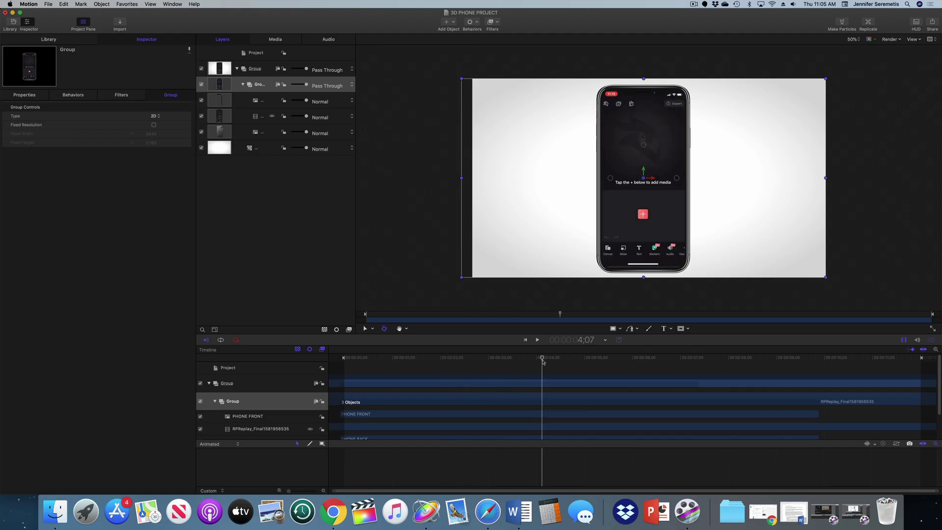
left_click(266, 89)
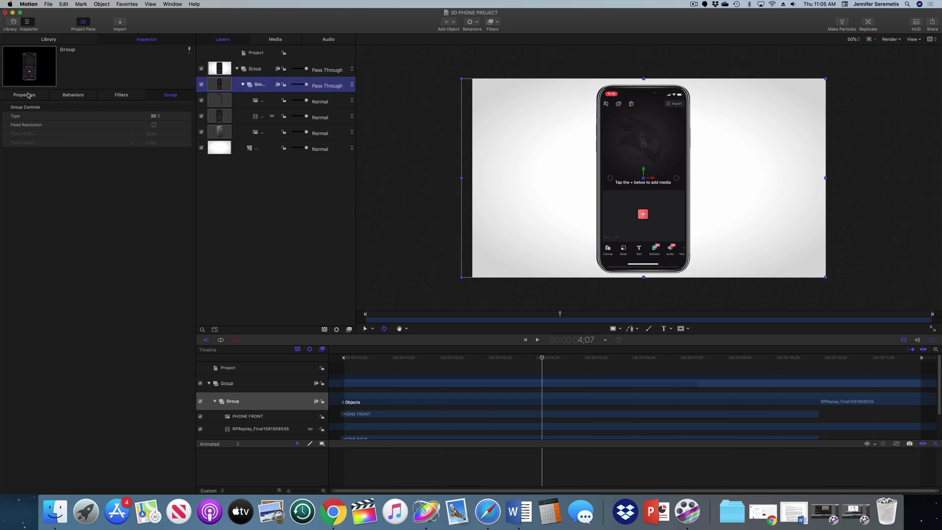
left_click(31, 96)
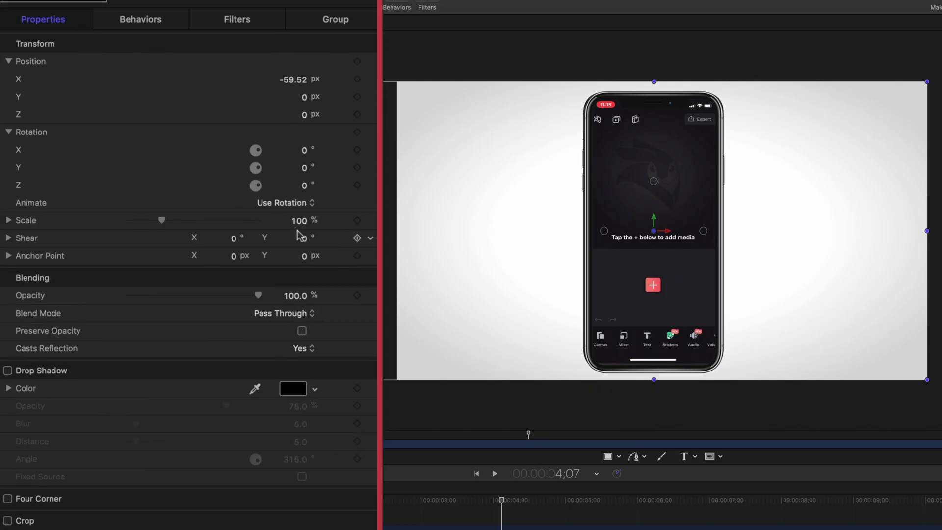
left_click_drag(301, 225, 326, 227)
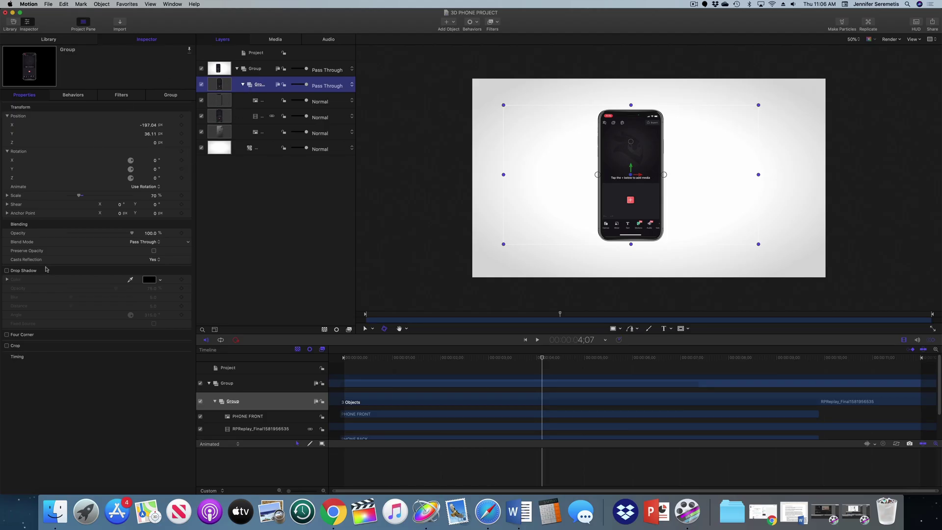
left_click(7, 271)
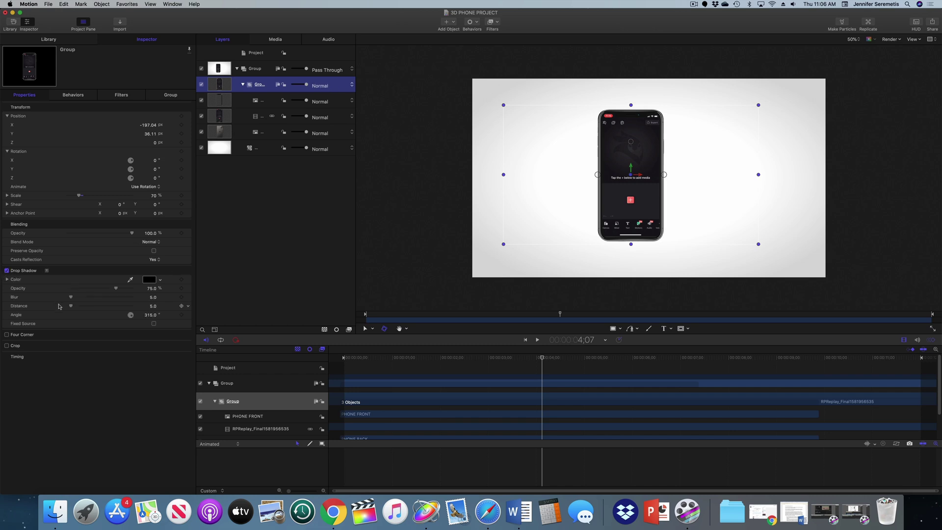
left_click_drag(80, 310, 143, 301)
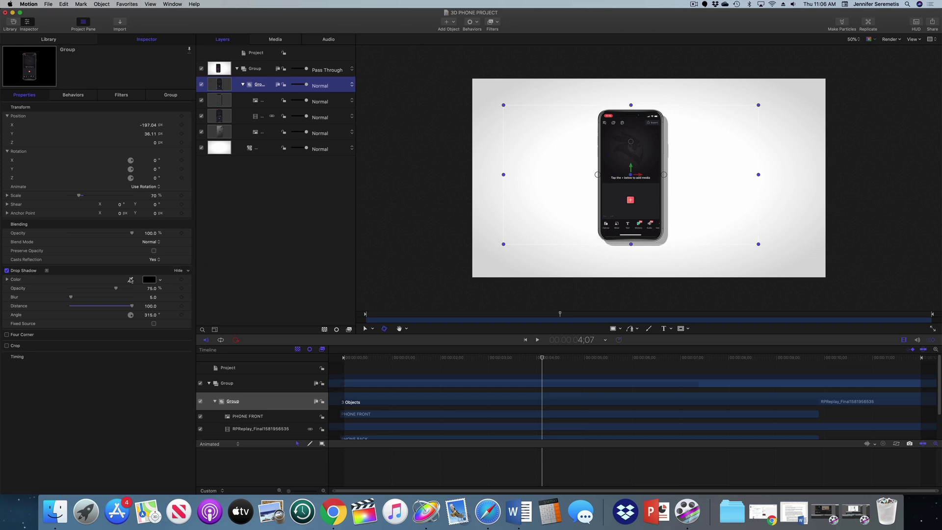
left_click(6, 271)
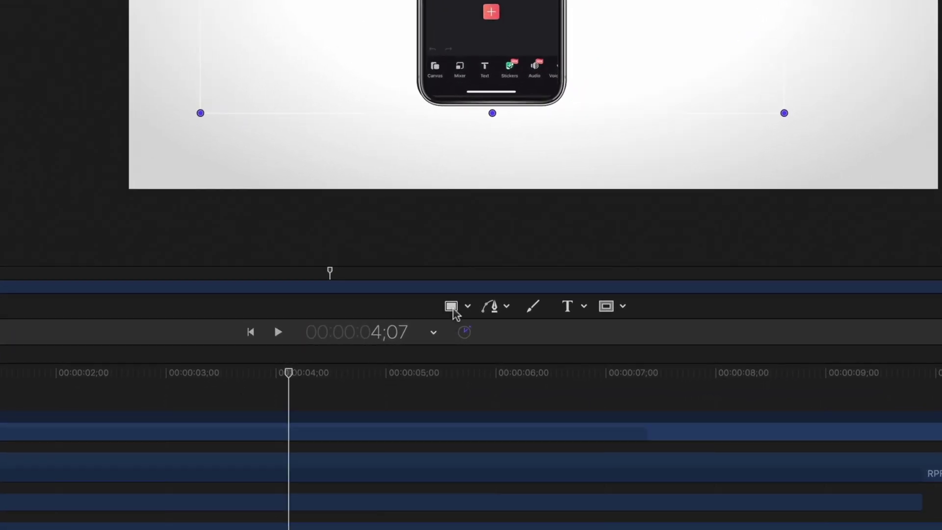
Draw a rectangle below the phone, remove its outline and give it a dark fill
left_click(451, 307)
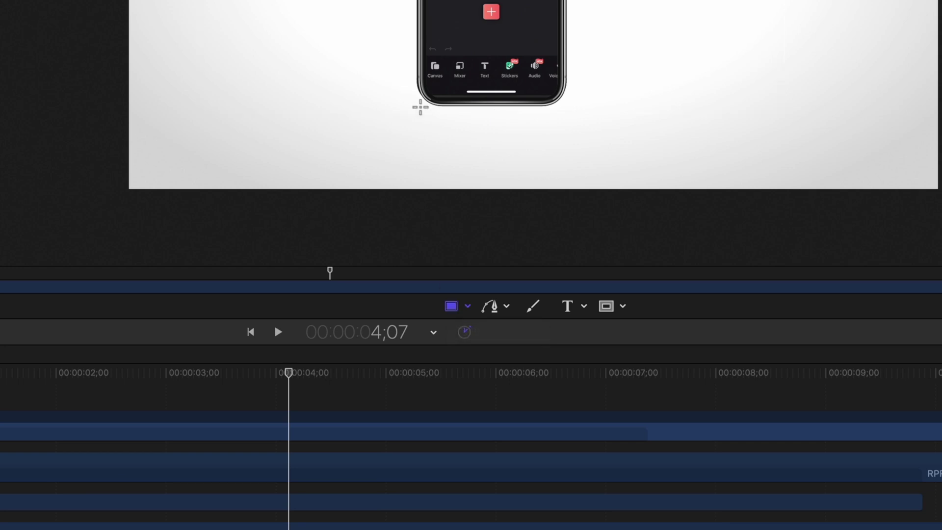
left_click_drag(420, 109, 557, 129)
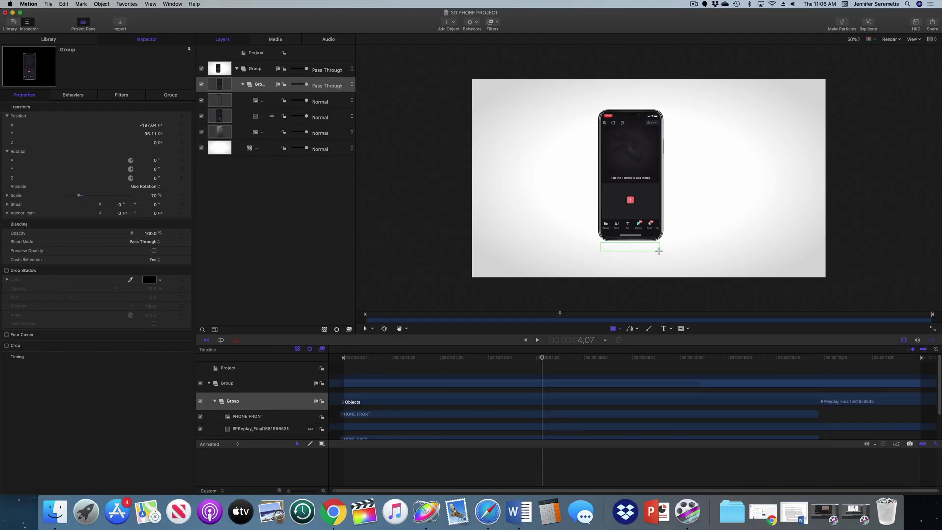
left_click_drag(659, 251, 660, 251)
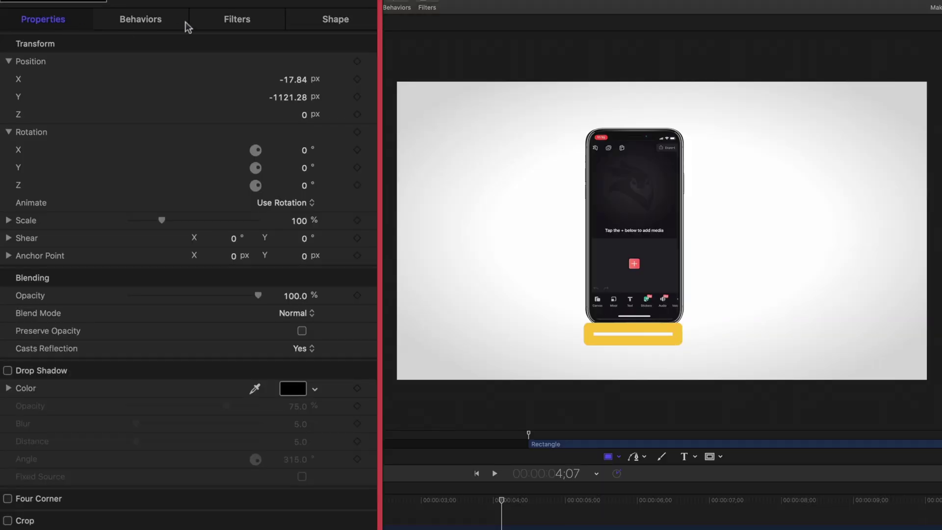
left_click(349, 23)
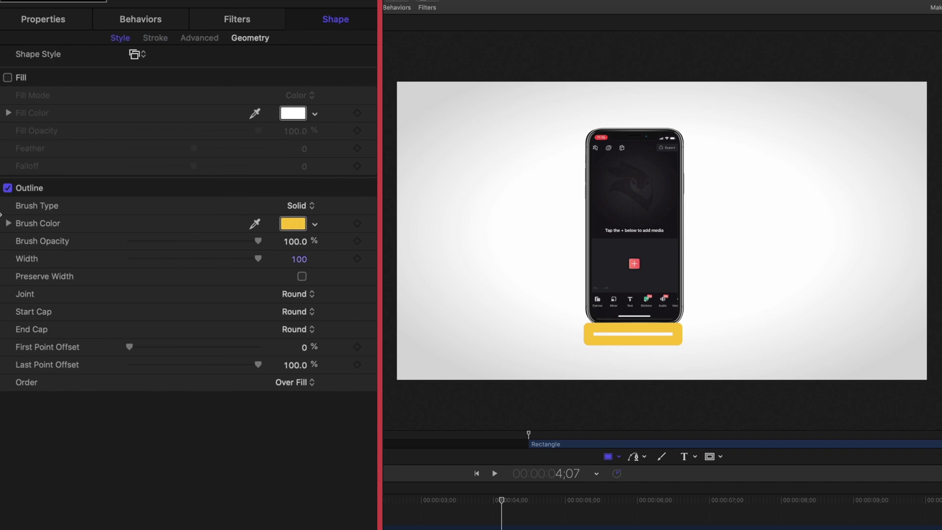
left_click(7, 188)
left_click(7, 77)
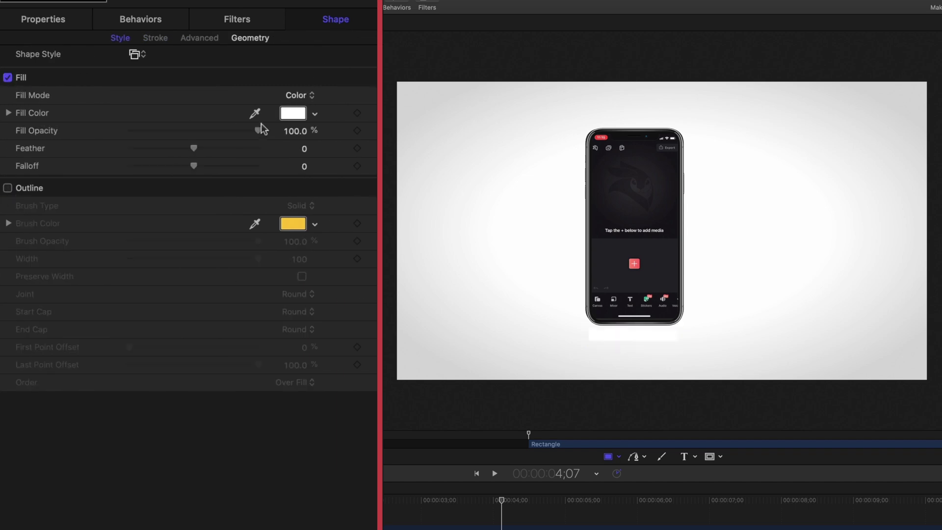
left_click(314, 114)
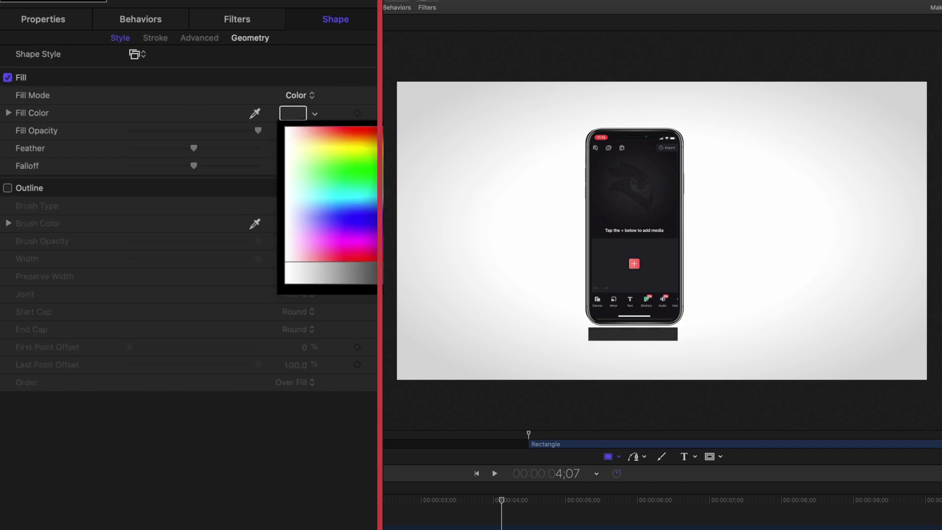
Round the rectangle into a pill, feather it to 100 and lower fill opacity to 75.52%
left_click(250, 39)
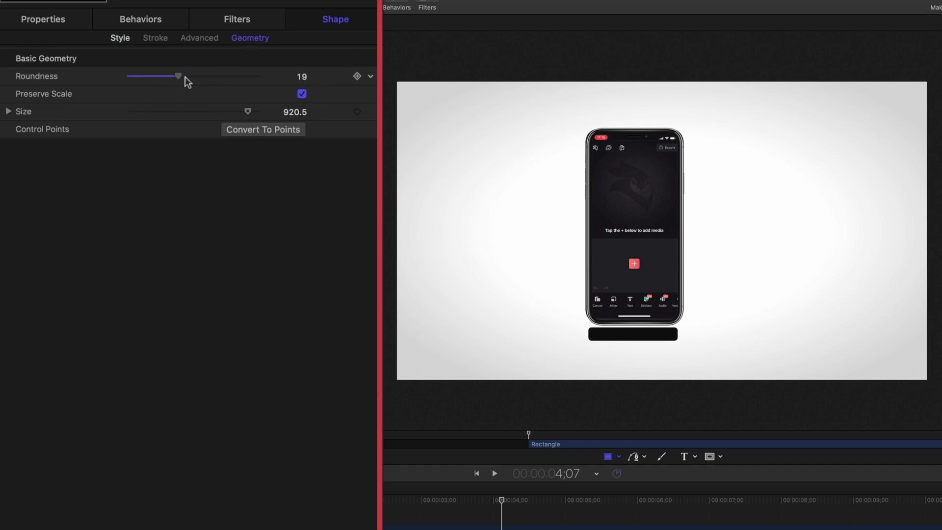
left_click_drag(218, 87, 267, 111)
left_click(123, 38)
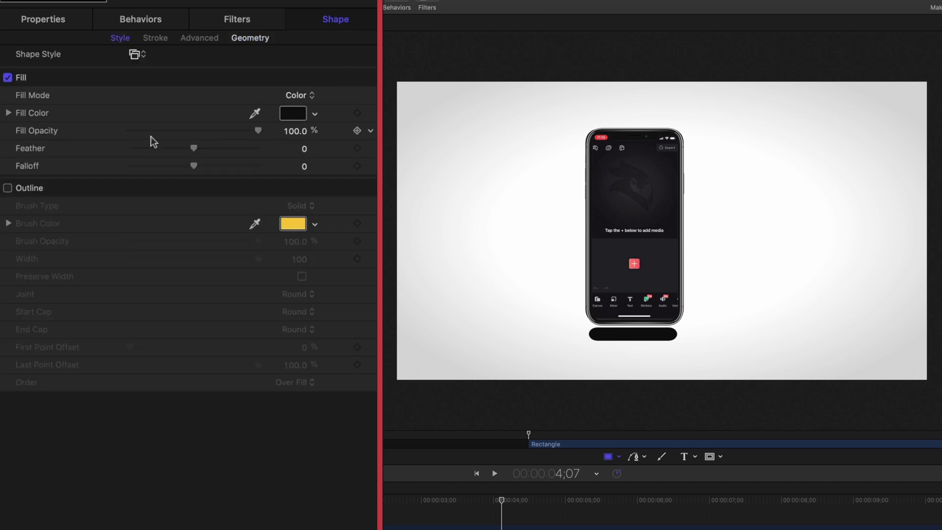
left_click_drag(200, 150, 269, 148)
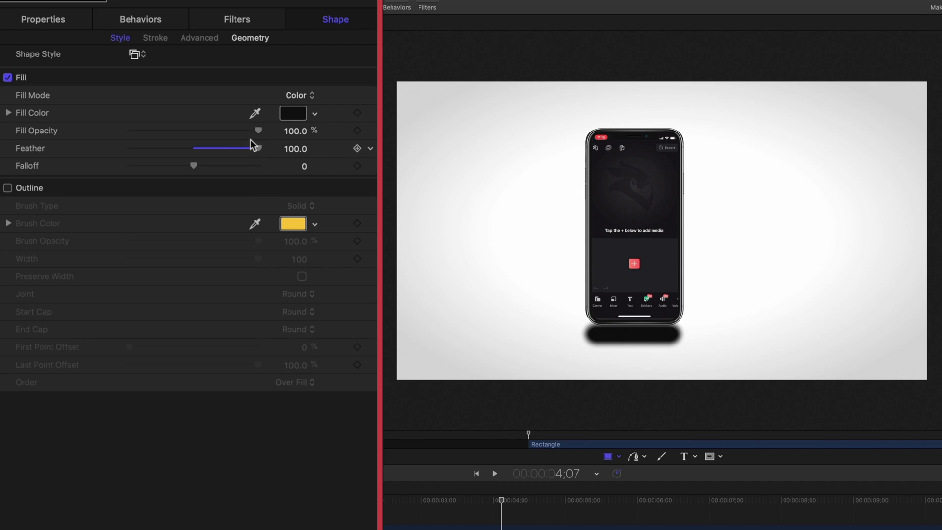
left_click_drag(248, 134, 223, 127)
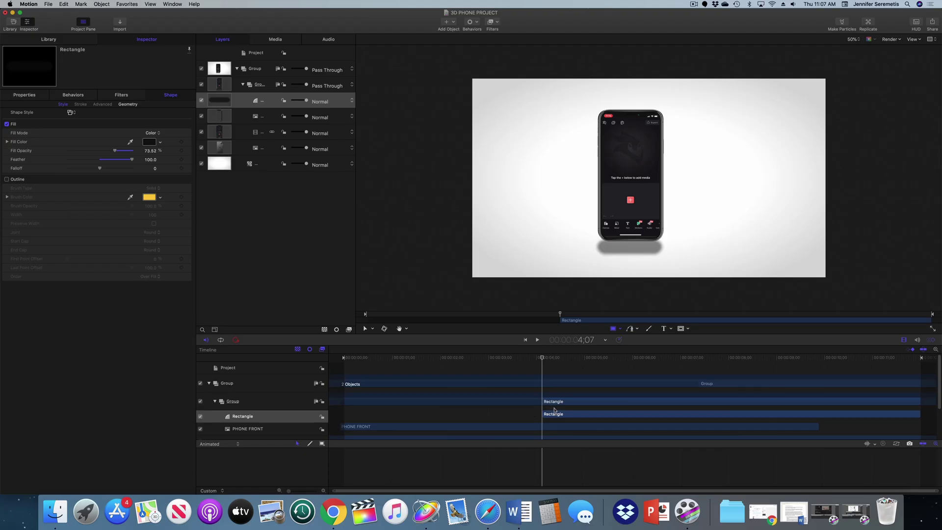
left_click_drag(537, 414, 370, 416)
left_click_drag(721, 413, 758, 414)
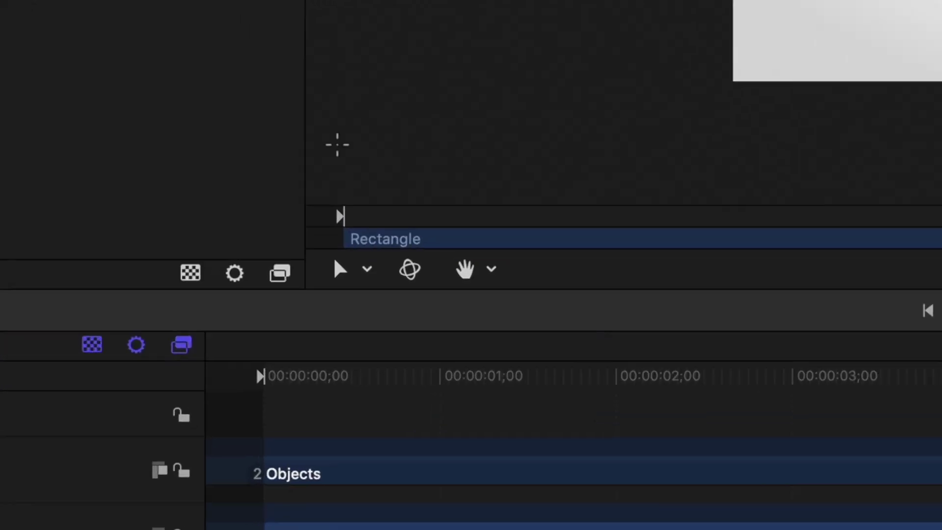
left_click(368, 269)
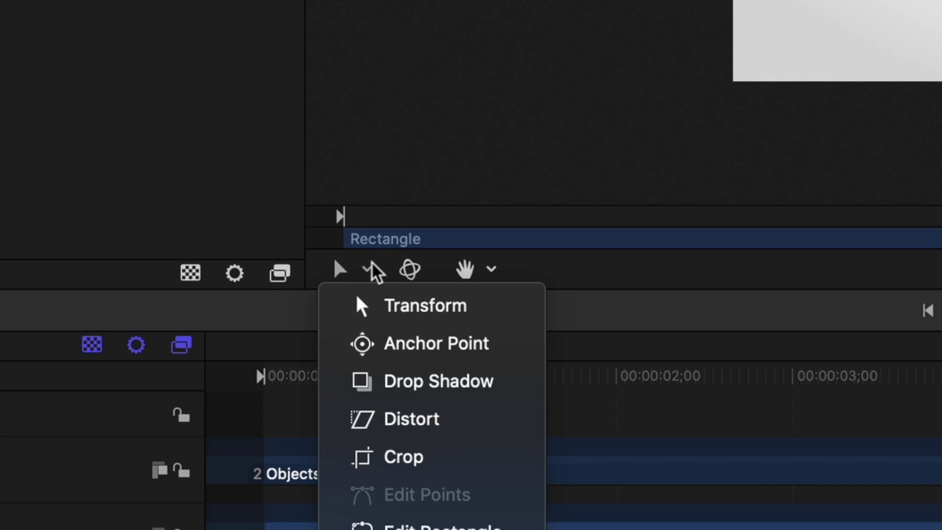
left_click(388, 307)
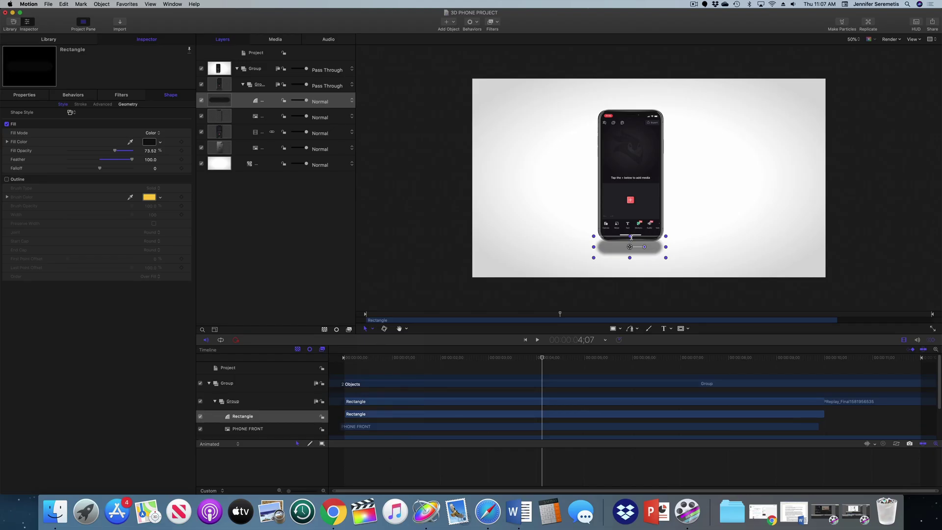
left_click_drag(630, 236, 631, 256)
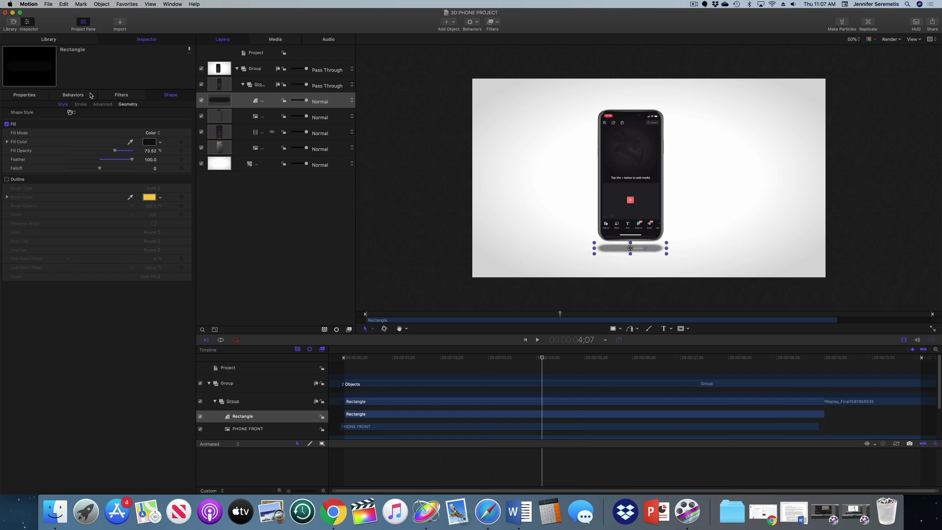
left_click_drag(156, 162, 145, 162)
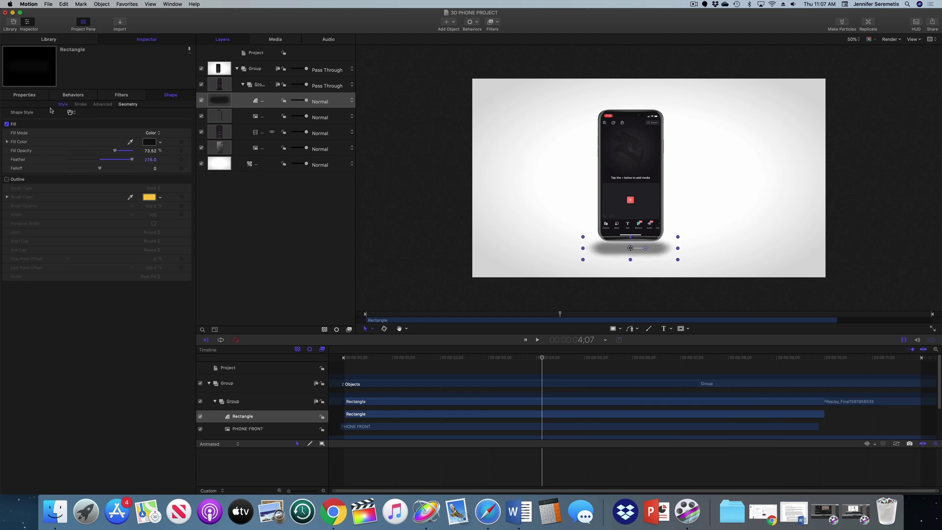
left_click(29, 95)
left_click_drag(154, 195, 284, 199)
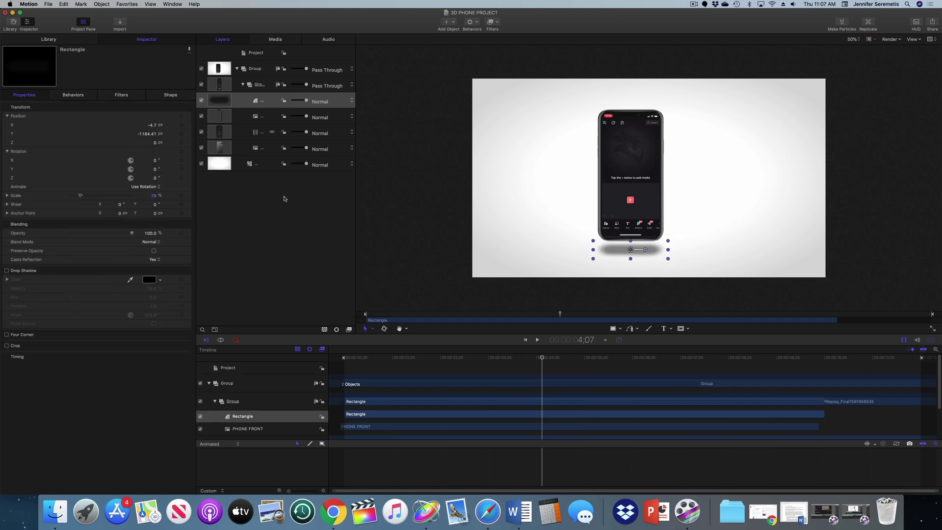
left_click(170, 94)
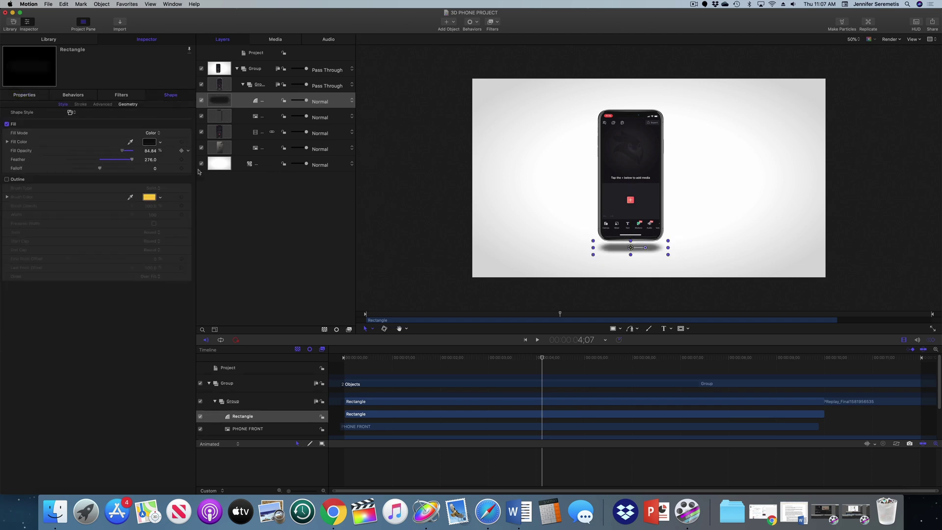
left_click(523, 217)
left_click(835, 196)
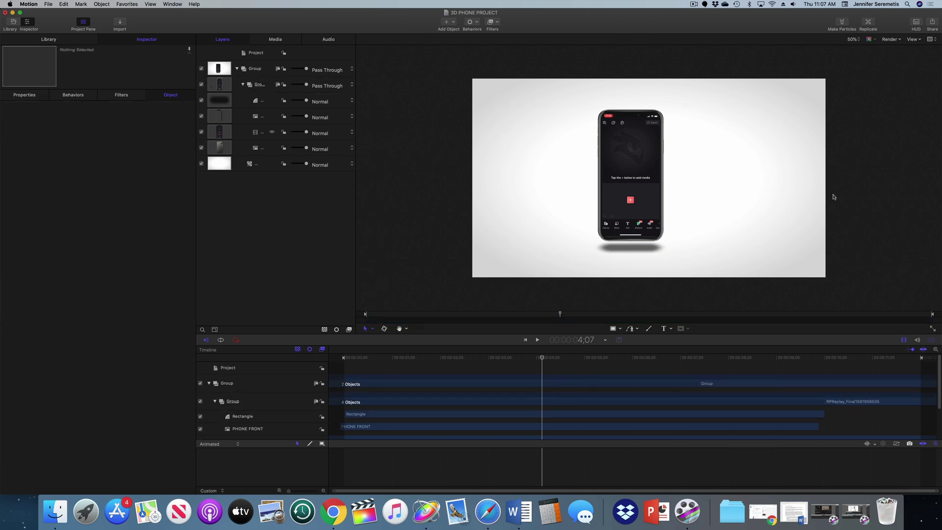
left_click(262, 85)
Scrub the inner phone group's Rotation Y to about 25° to angle it in 3D
left_click(198, 143)
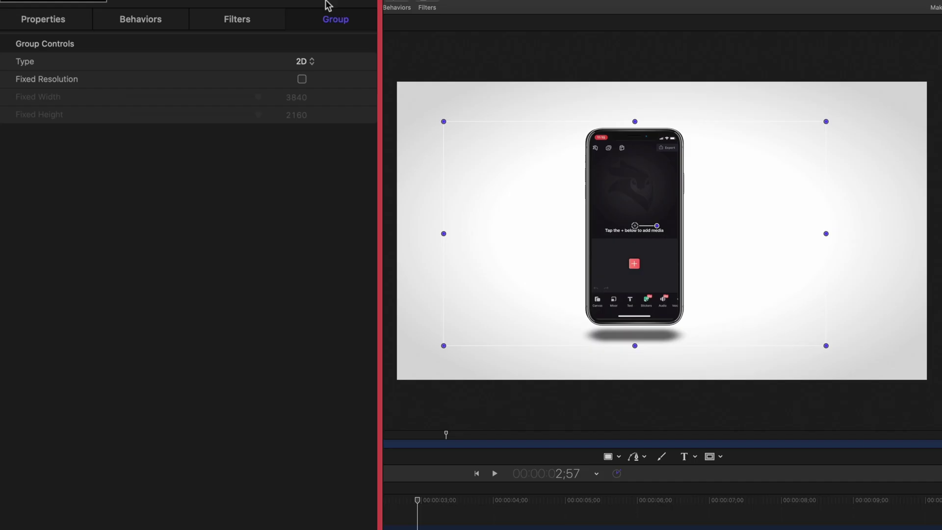
left_click(37, 20)
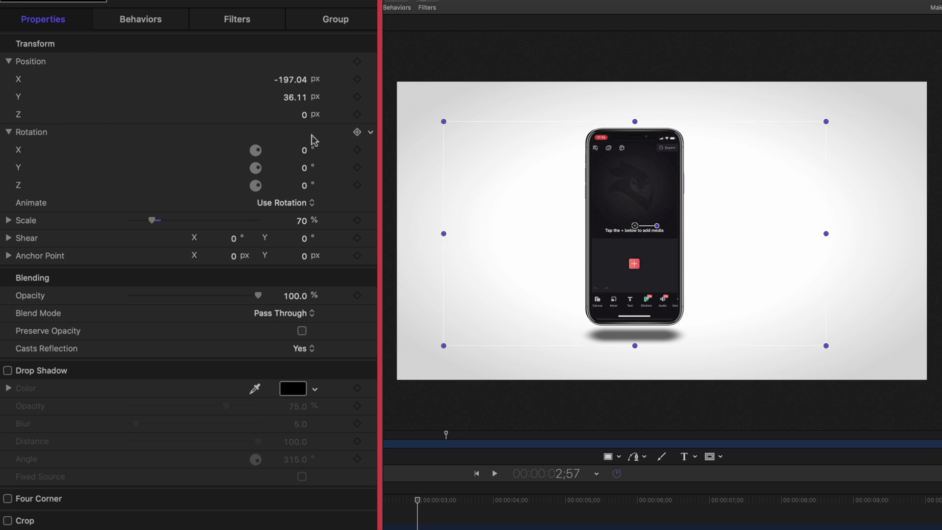
mouse_move(304, 169)
left_mouse_down()
mouse_move(359, 170)
mouse_move(302, 167)
left_mouse_up()
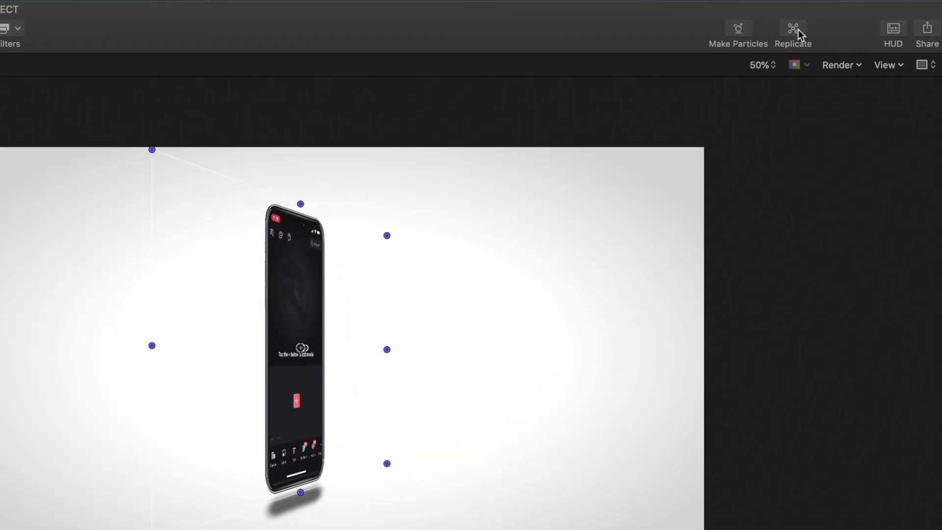
Replicate the phone and set the replicator shape to a 3D Line
left_click(795, 29)
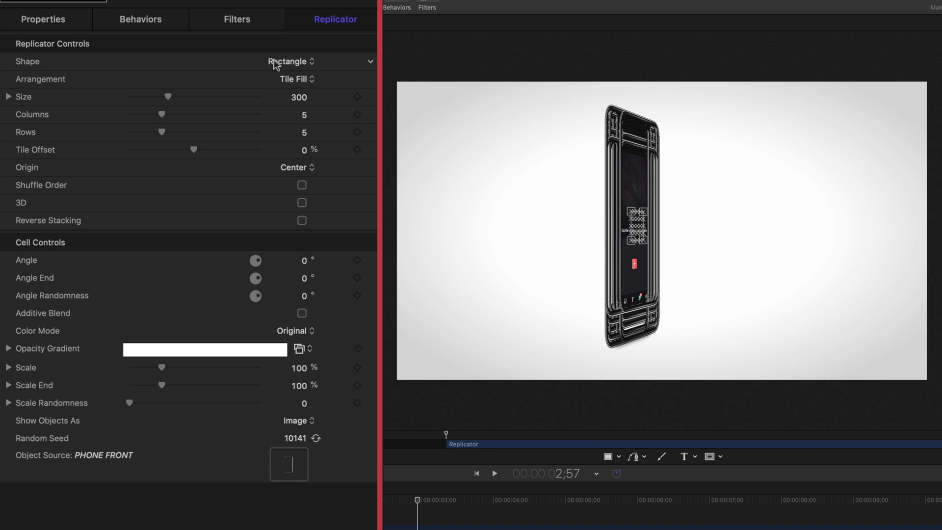
left_click(353, 130)
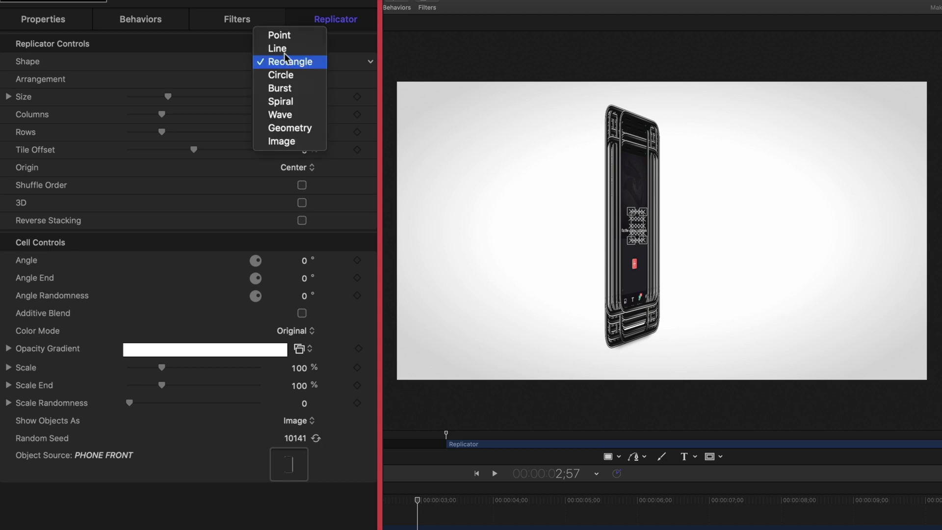
left_click(284, 48)
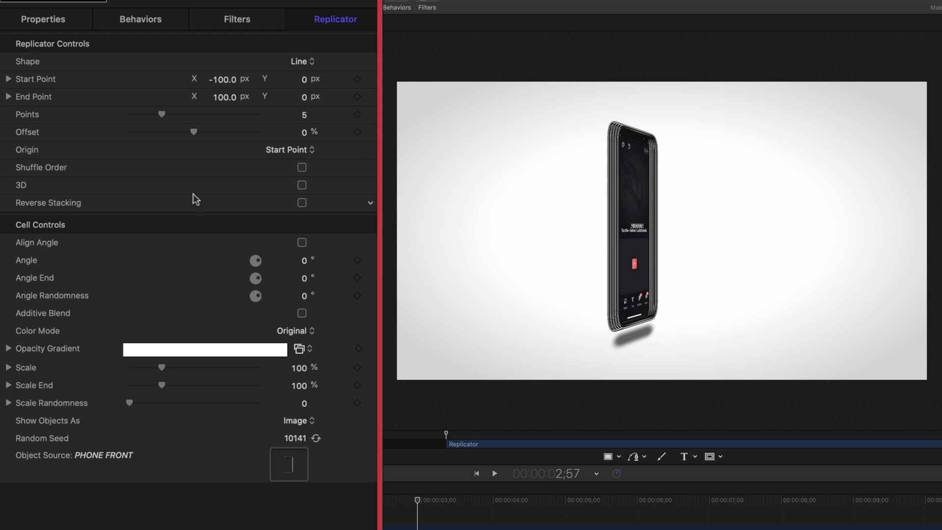
left_click(302, 185)
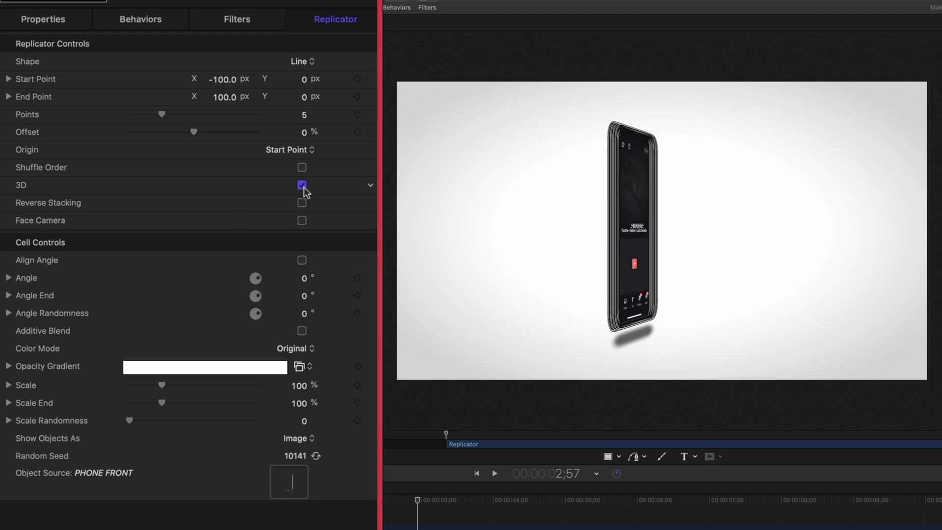
Set both the Start Point and End Point X values to 0
left_click(8, 78)
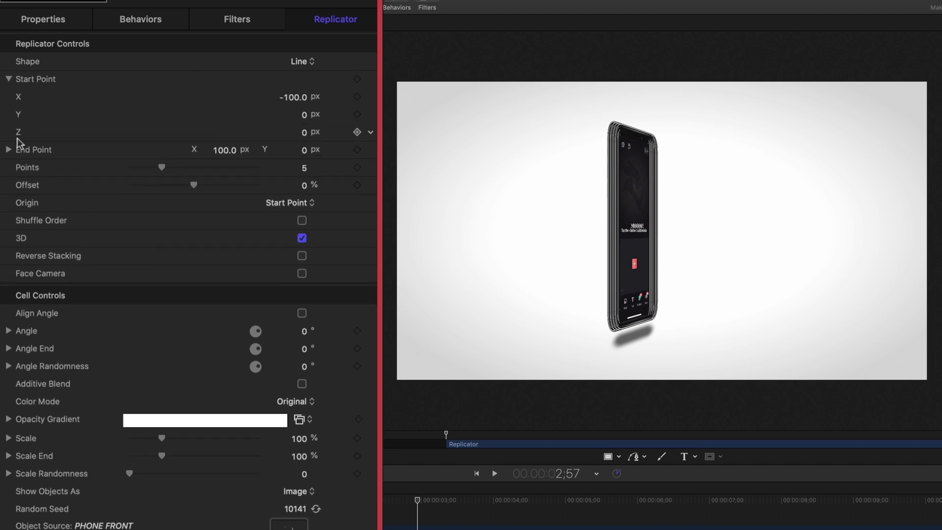
left_click(9, 149)
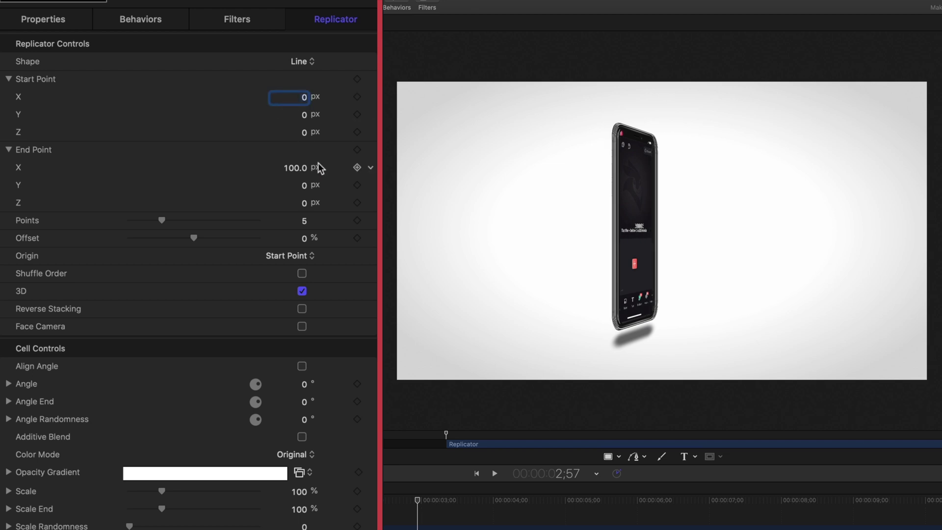
left_click(295, 167)
type("0")
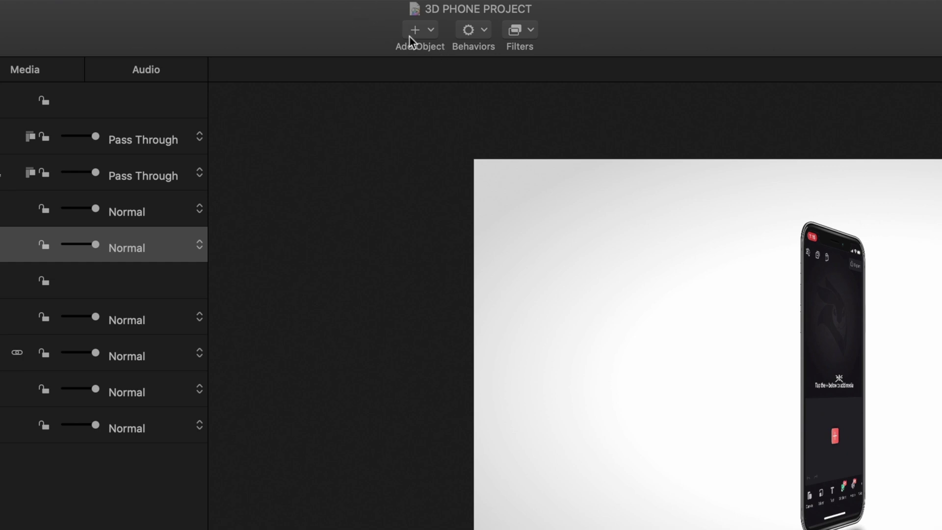
Add a Camera layer from Add Object and switch the project's 2D groups to 3D
left_click(432, 31)
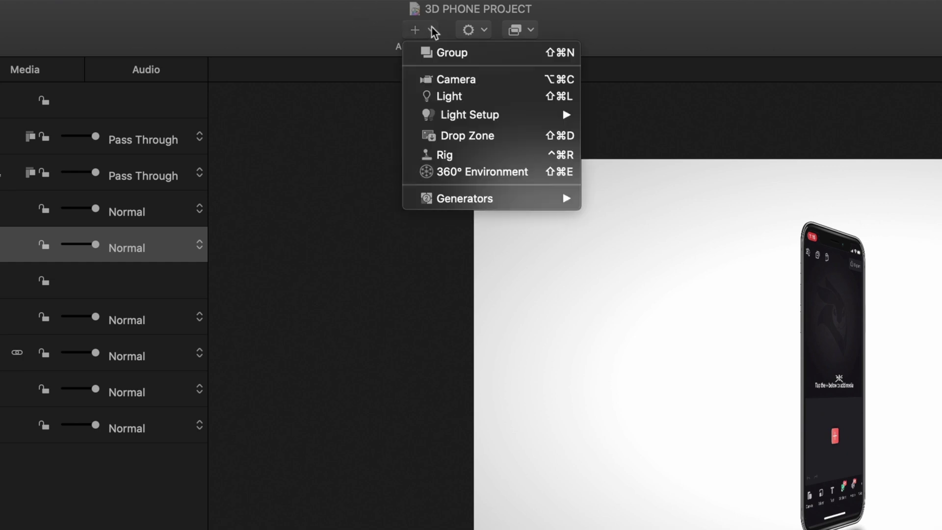
left_click(441, 83)
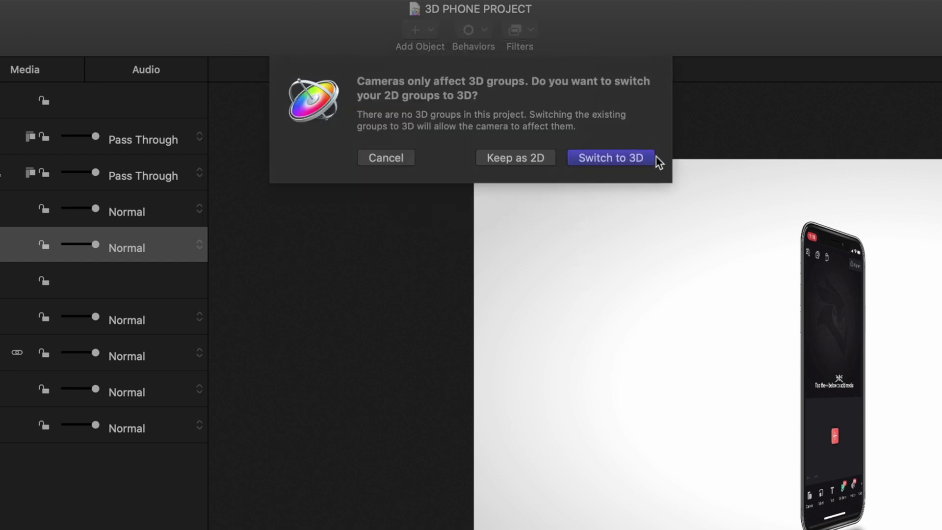
left_click(582, 163)
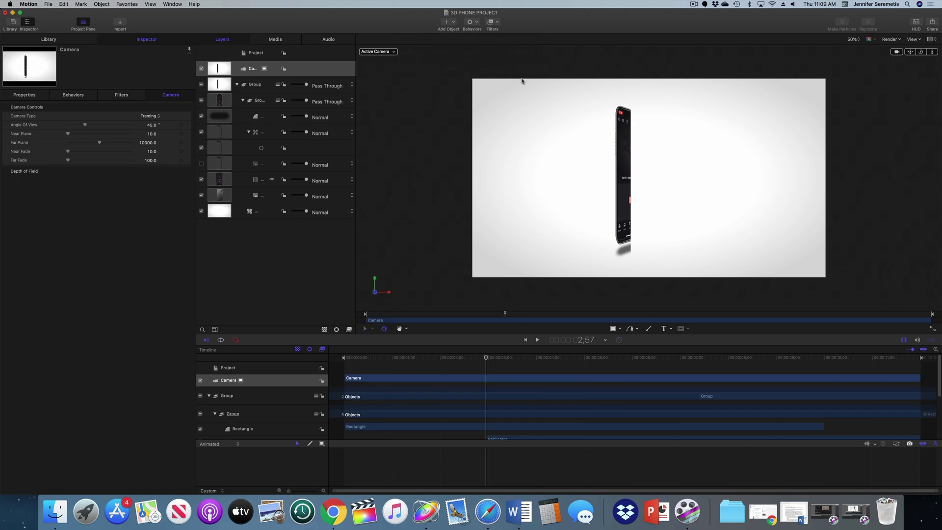
scroll(526, 408, "down", 3)
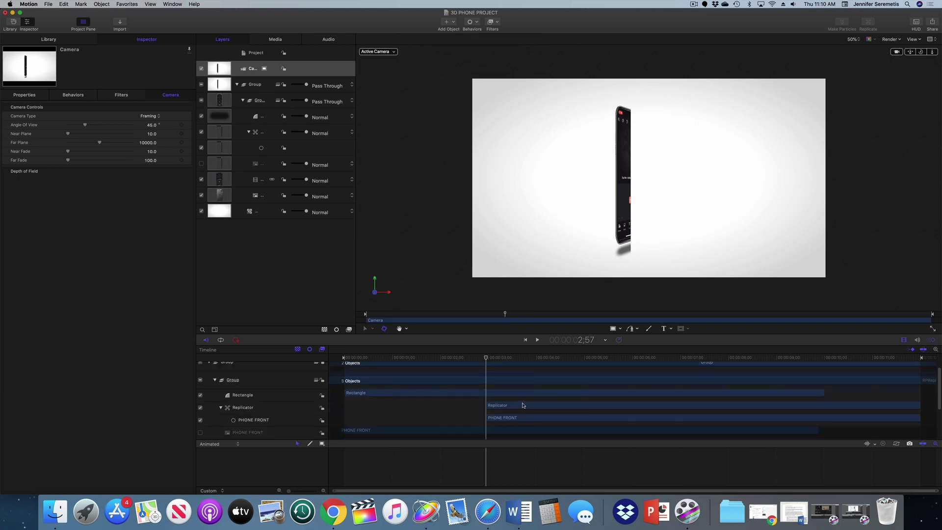
Stretch the Replicator and PHONE FRONT bars across more of the timeline, then turn the phone group to 31° Y
left_click_drag(523, 405, 370, 405)
left_click_drag(767, 407, 890, 407)
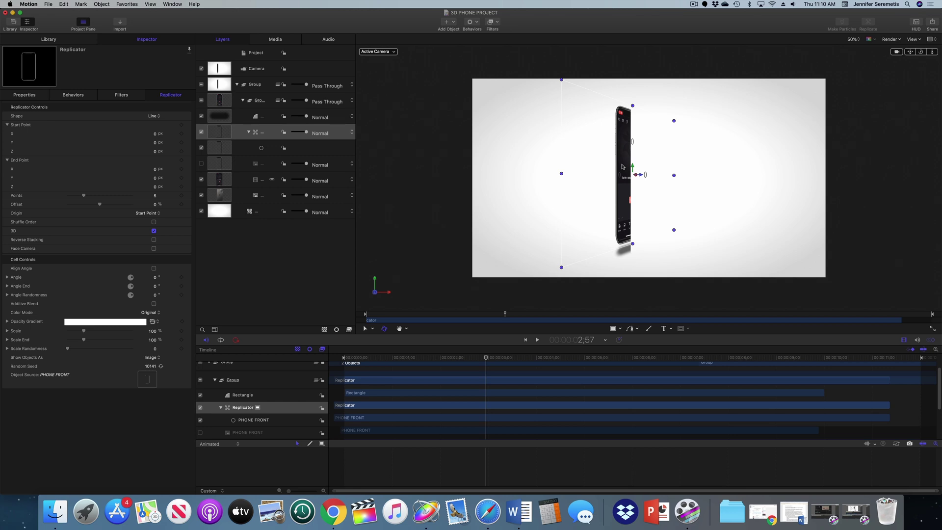
left_click(260, 104)
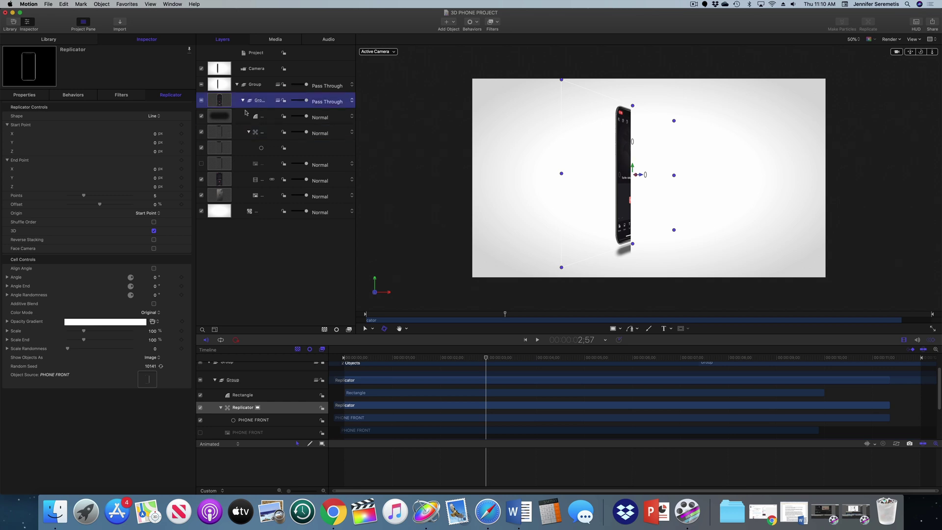
left_click(24, 96)
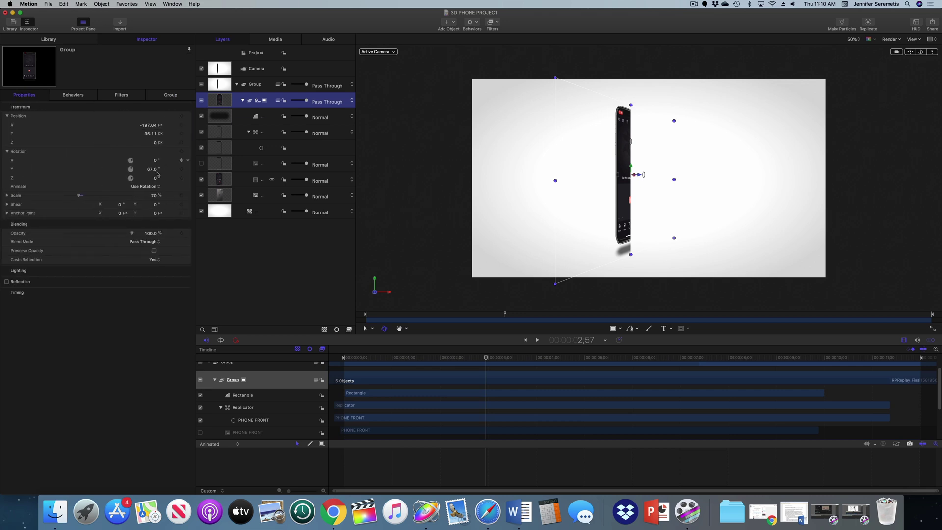
left_click_drag(154, 170, 152, 170)
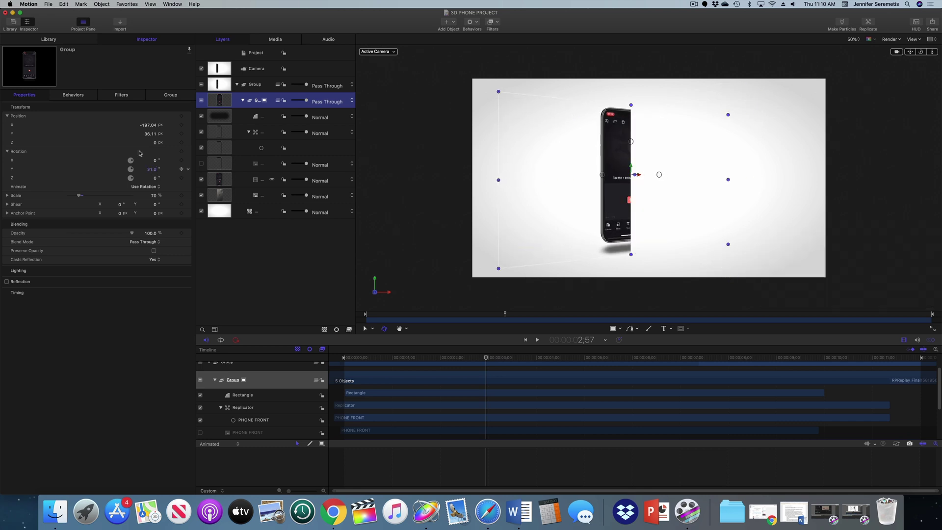
Push the white Color Solid to Z -1361 px, scale it to 188%, and fine-tune the phone's Y rotation
left_click(246, 215)
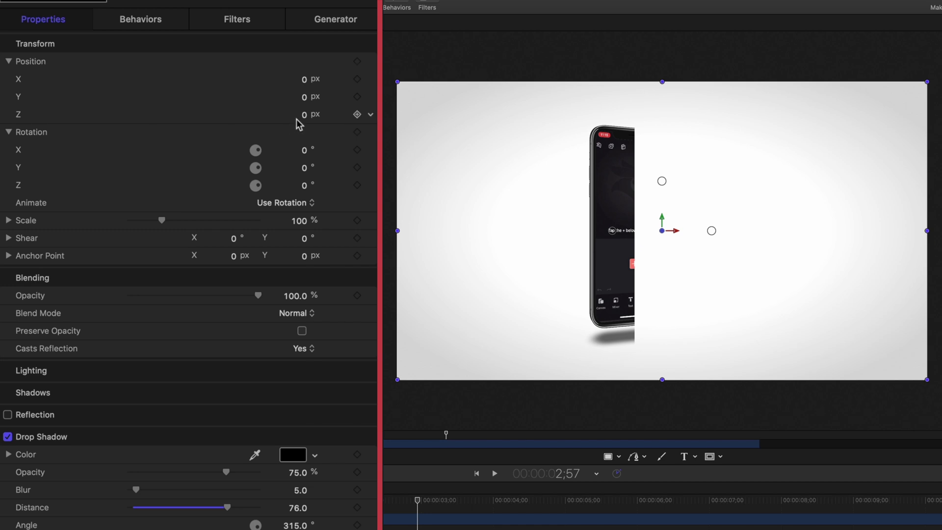
mouse_move(305, 119)
left_mouse_down()
mouse_move(253, 120)
mouse_move(297, 115)
left_mouse_up()
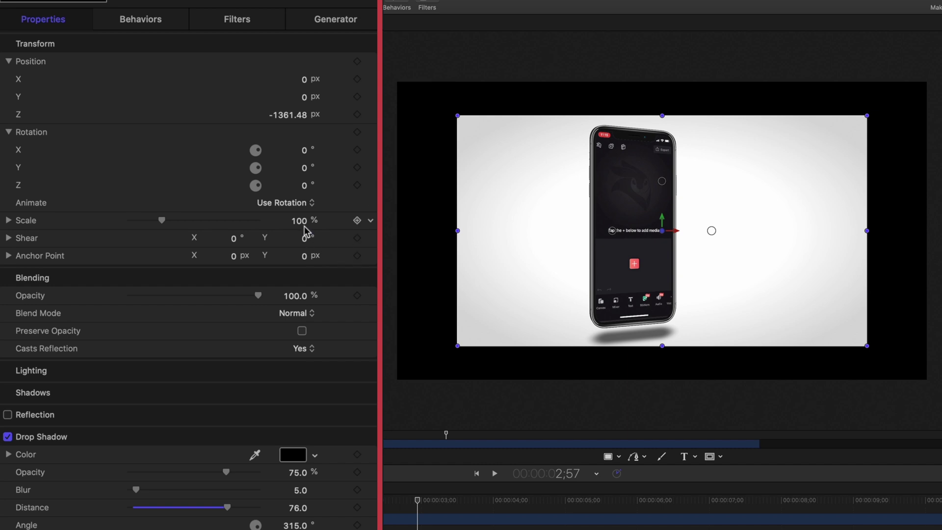
left_click_drag(300, 221, 299, 220)
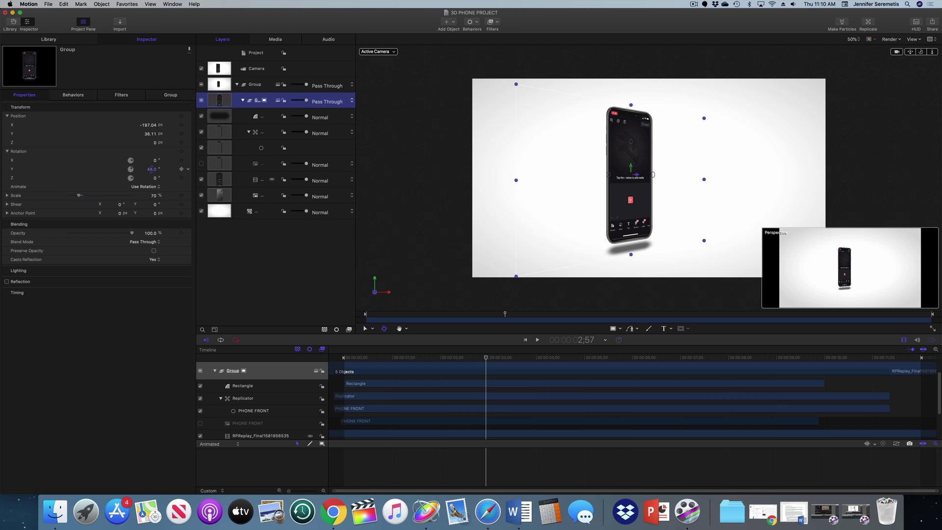
left_click_drag(151, 169, 153, 171)
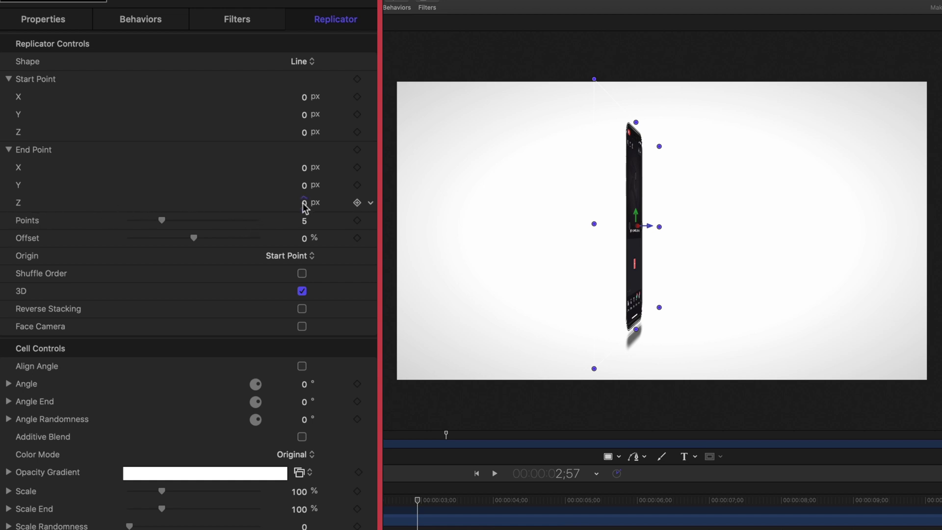
Raise the replicator's End Point Z to 110 px to spread the five phone copies in depth
left_click_drag(301, 202, 677, 294)
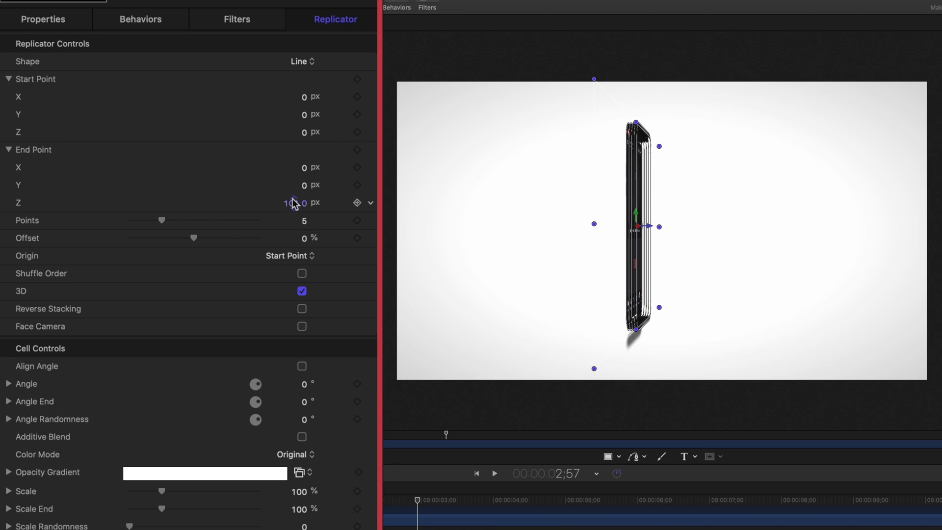
left_click_drag(294, 203, 294, 203)
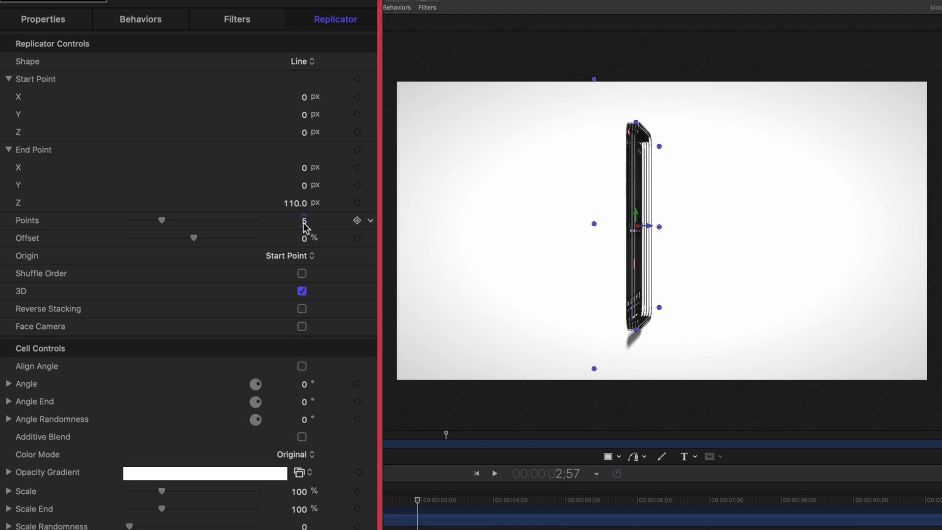
Set the replicator to 83 points and lower End Point Z to about 89.95 px
left_click_drag(305, 226, 344, 225)
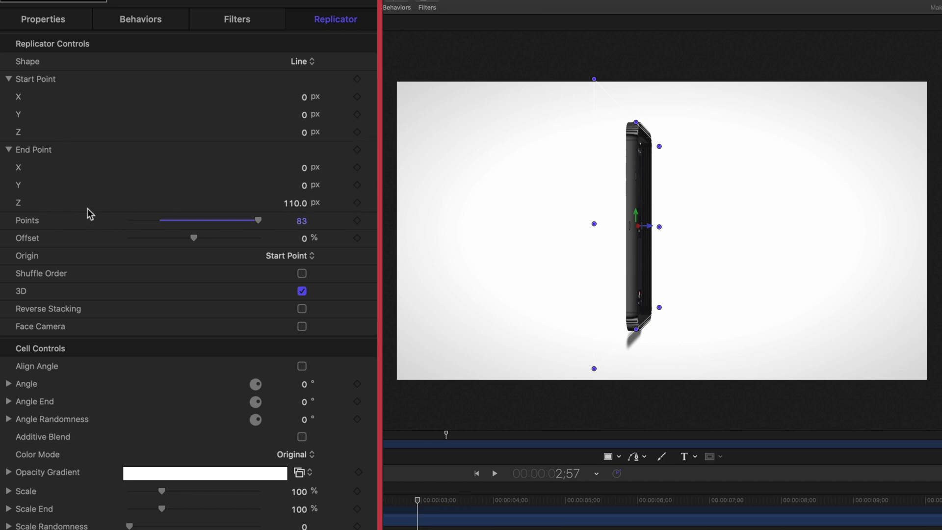
mouse_move(301, 209)
left_mouse_down()
mouse_move(270, 209)
mouse_move(336, 209)
mouse_move(279, 209)
mouse_move(300, 206)
left_mouse_up()
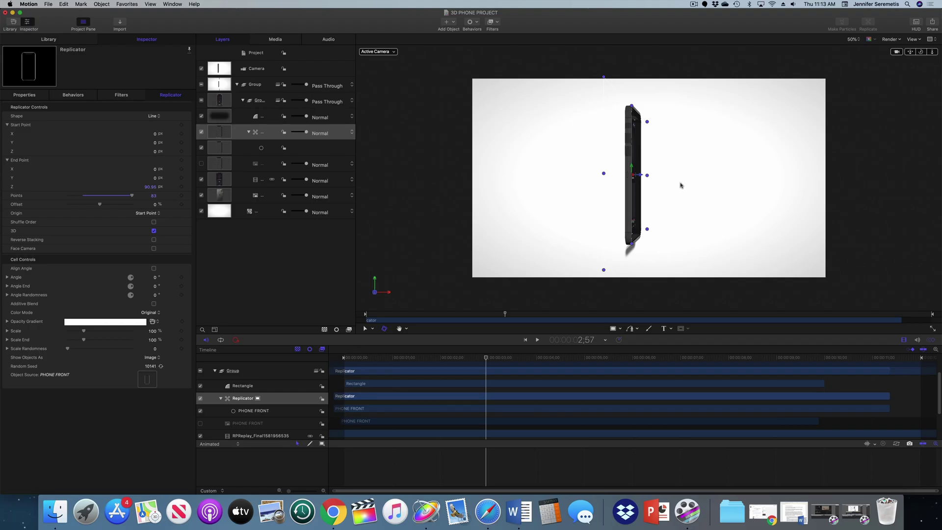
Set the inner phone group's Rotation Y to 49° and zoom the canvas in on the phone
left_click(681, 185)
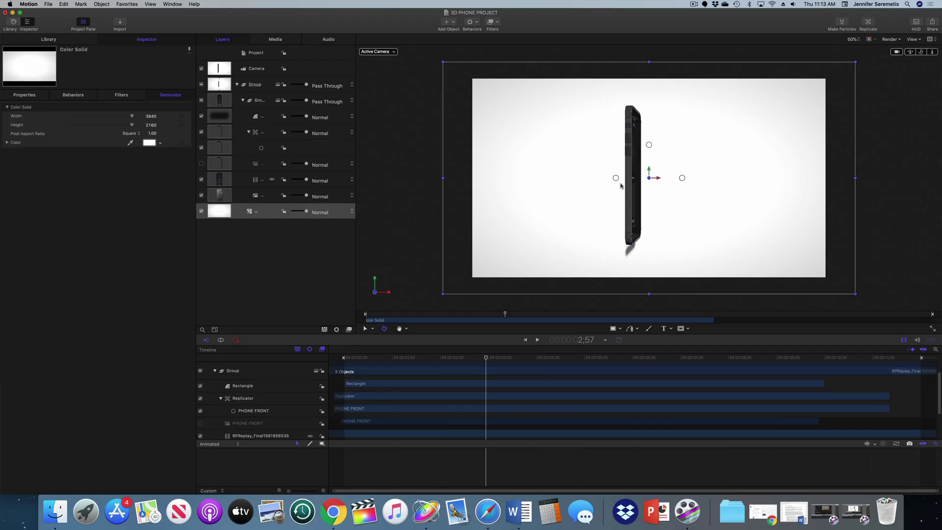
left_click(259, 102)
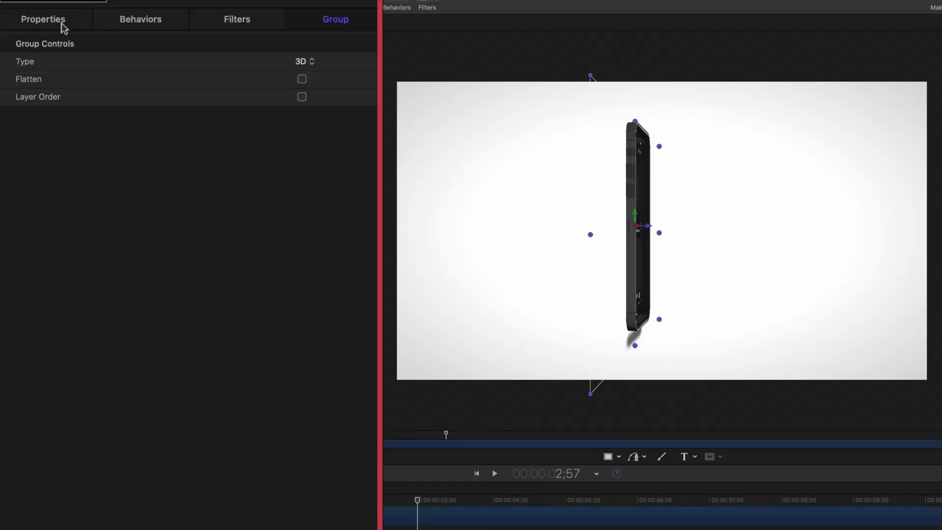
left_click(45, 24)
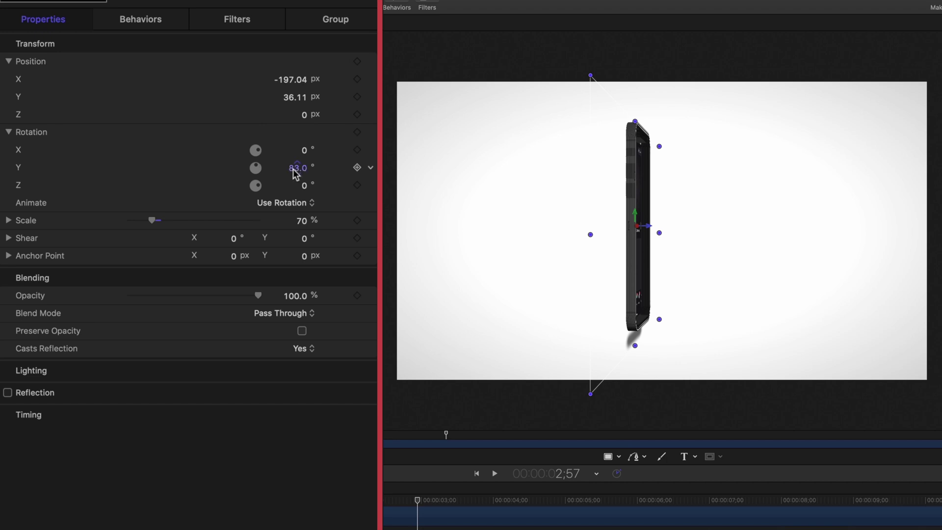
left_click_drag(297, 167, 300, 168)
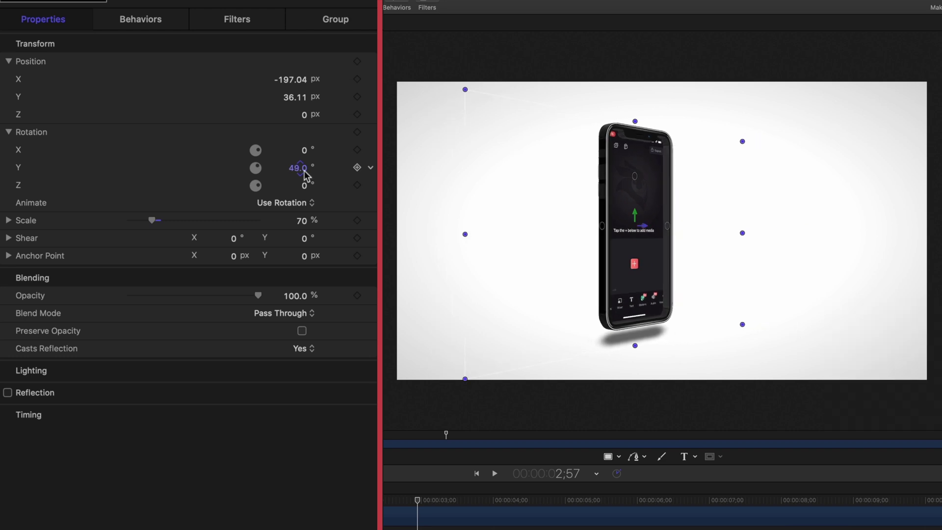
key("super+equal")
key("super+equal")
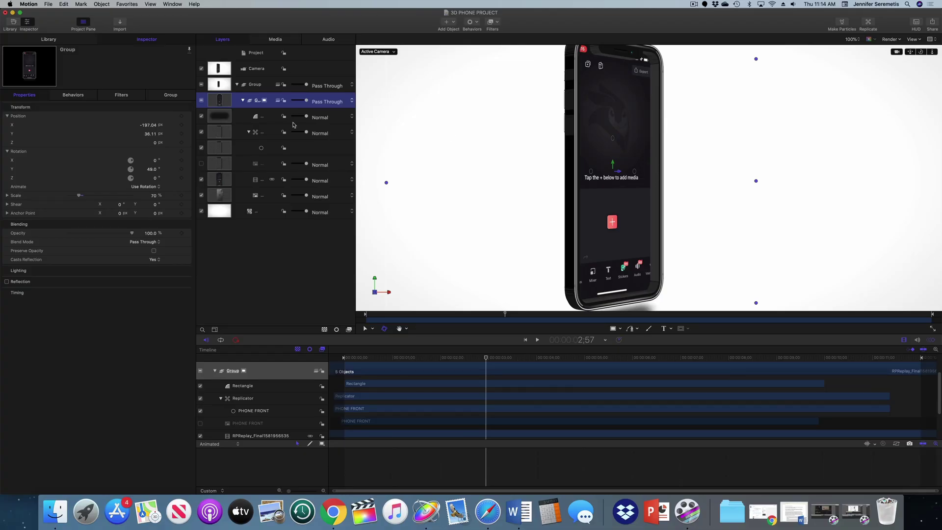
Move the RPReplay screen recording forward to Position Z 101 px and hide the canvas overlays
left_click(263, 182)
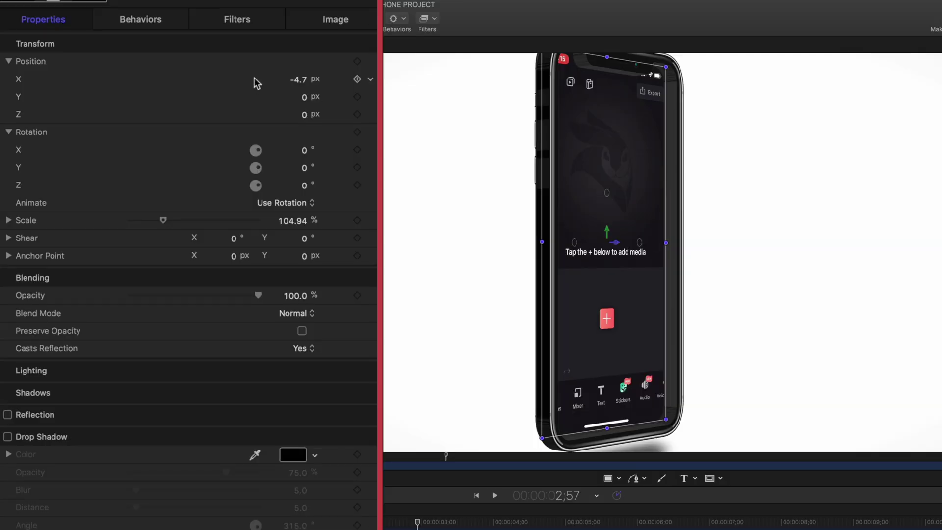
mouse_move(305, 118)
left_mouse_down()
mouse_move(318, 118)
mouse_move(298, 114)
left_mouse_up()
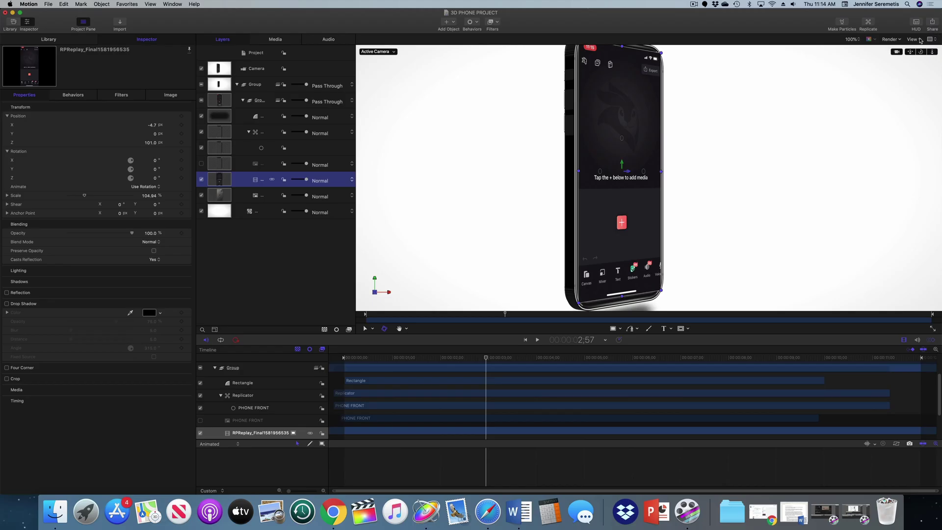
left_click(921, 40)
left_click(916, 47)
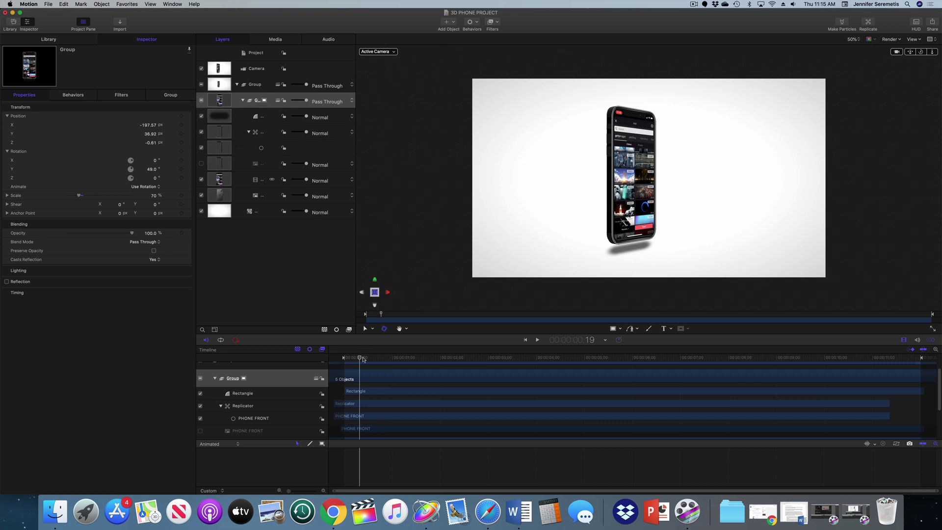
At the start, keyframe the phone group at Position X -1293.61 px and Rotation Y 45°
mouse_move(363, 360)
left_mouse_down()
mouse_move(378, 360)
mouse_move(362, 362)
left_mouse_up()
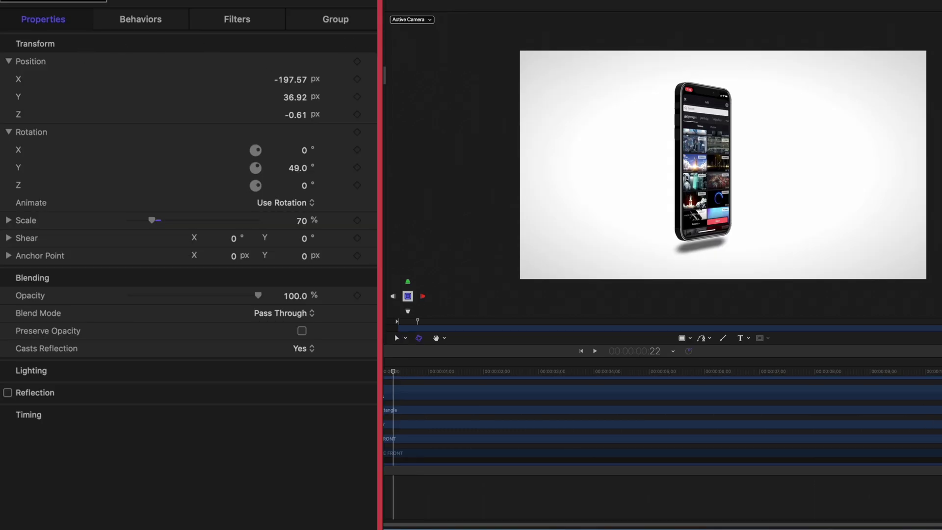
left_click(358, 62)
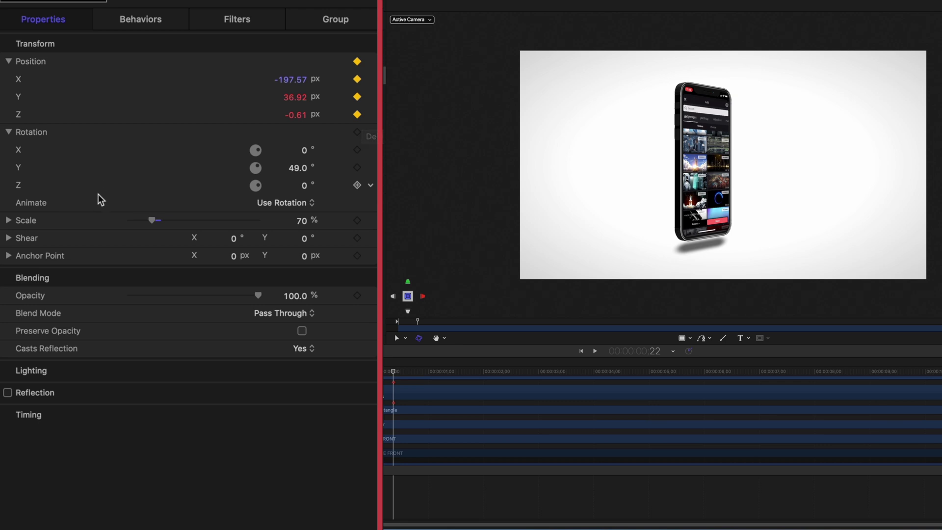
left_click(357, 133)
left_click_drag(288, 79, 263, 79)
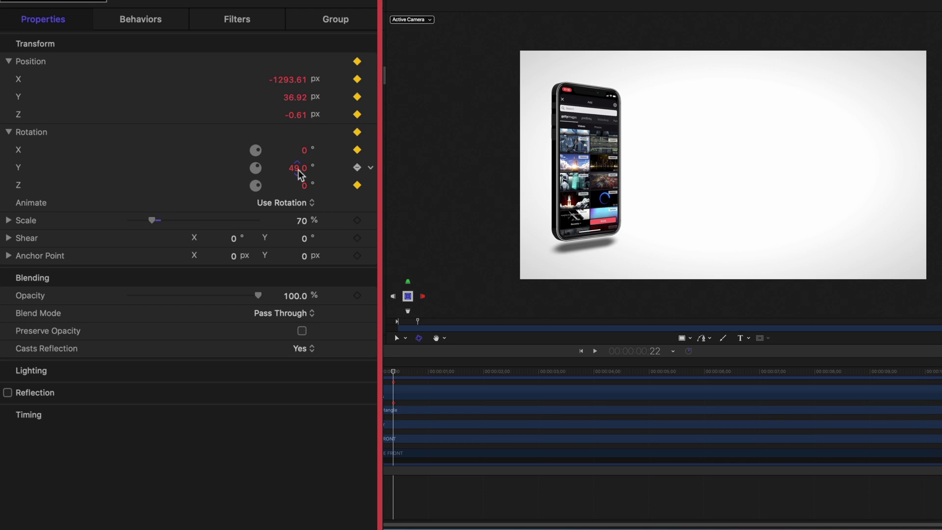
mouse_move(298, 168)
left_mouse_down()
mouse_move(307, 168)
mouse_move(281, 167)
mouse_move(312, 168)
mouse_move(297, 167)
left_mouse_up()
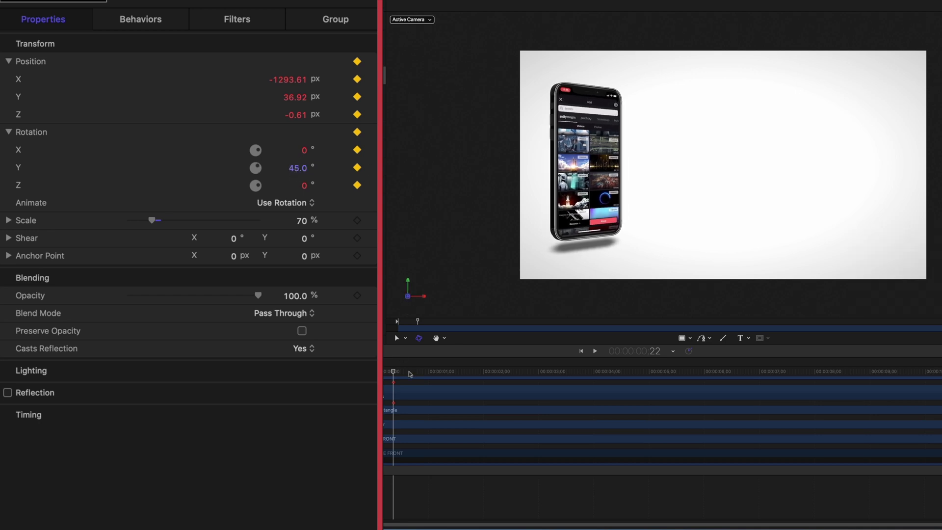
At 4;20, keyframe the phone group at Position X -120.61 px and Rotation Y 206°
left_click_drag(394, 376, 613, 392)
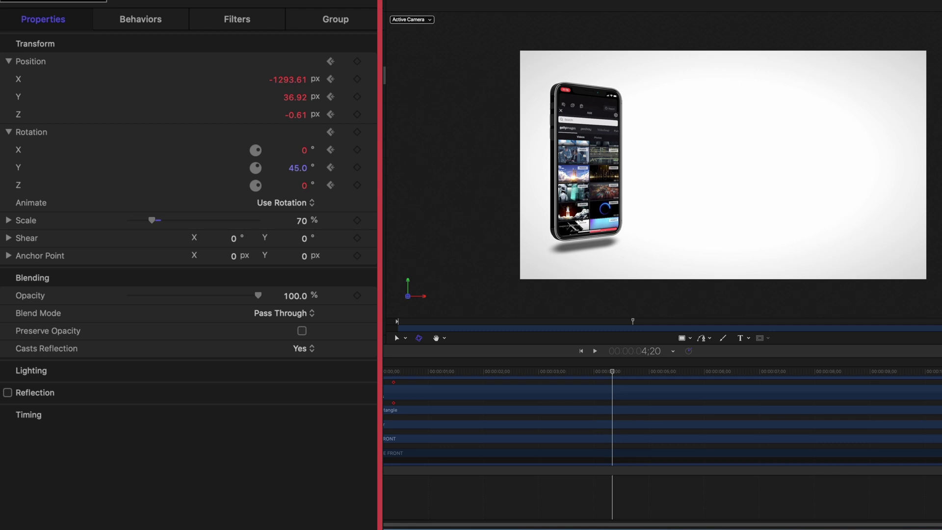
left_click(357, 62)
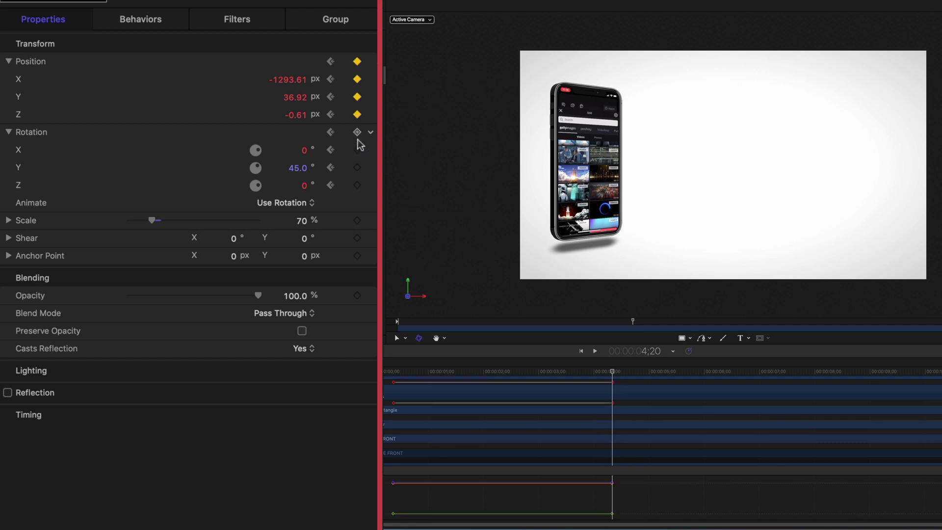
left_click(357, 132)
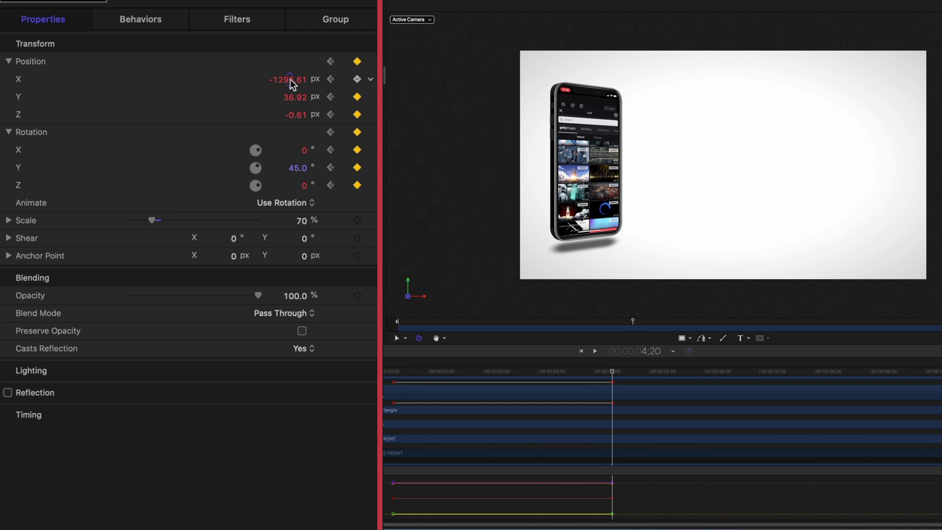
mouse_move(290, 78)
left_mouse_down()
mouse_move(349, 79)
mouse_move(290, 79)
left_mouse_up()
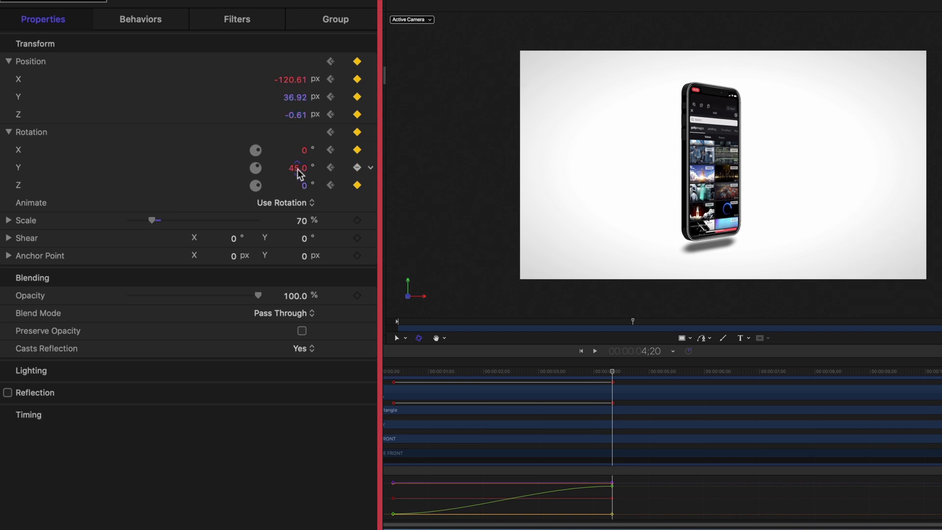
left_click_drag(296, 167, 320, 168)
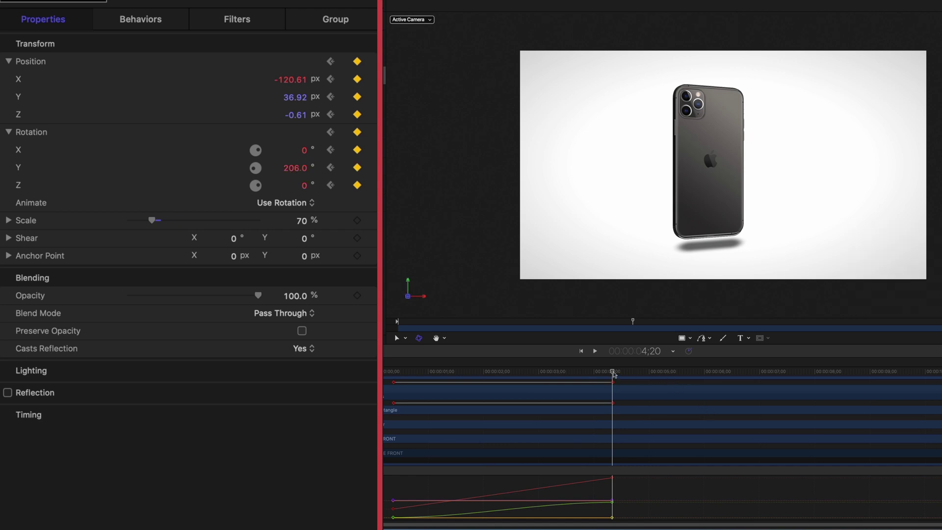
At the end, keyframe the phone at Position X 1200.39 px and Rotation Y 330°, then scrub back to preview
left_click_drag(613, 374, 937, 413)
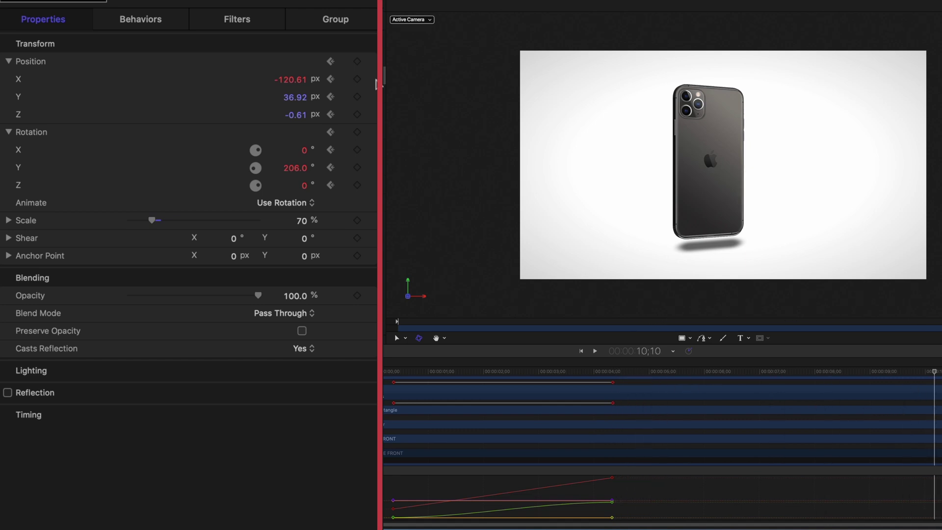
left_click(358, 61)
left_click(358, 133)
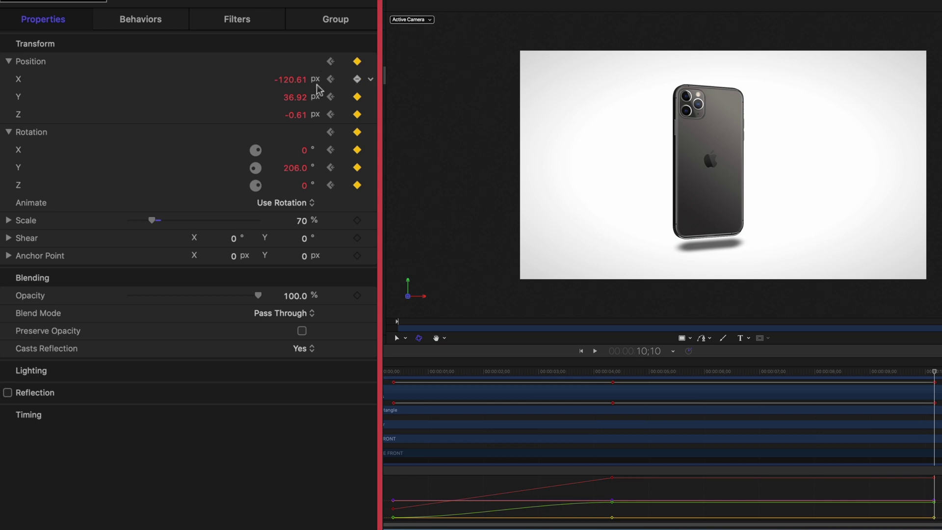
mouse_move(408, 296)
mouse_move(293, 85)
left_mouse_down()
mouse_move(373, 85)
mouse_move(290, 79)
left_mouse_up()
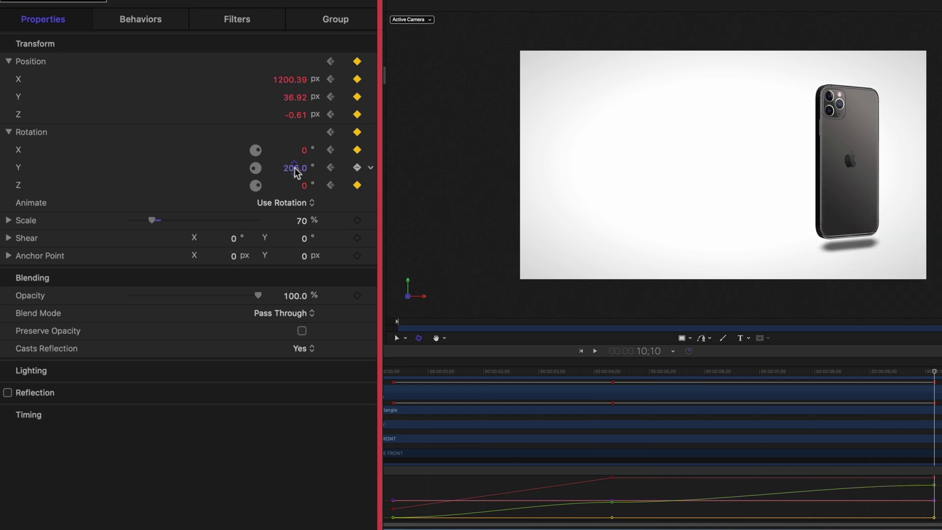
left_click_drag(295, 167, 295, 168)
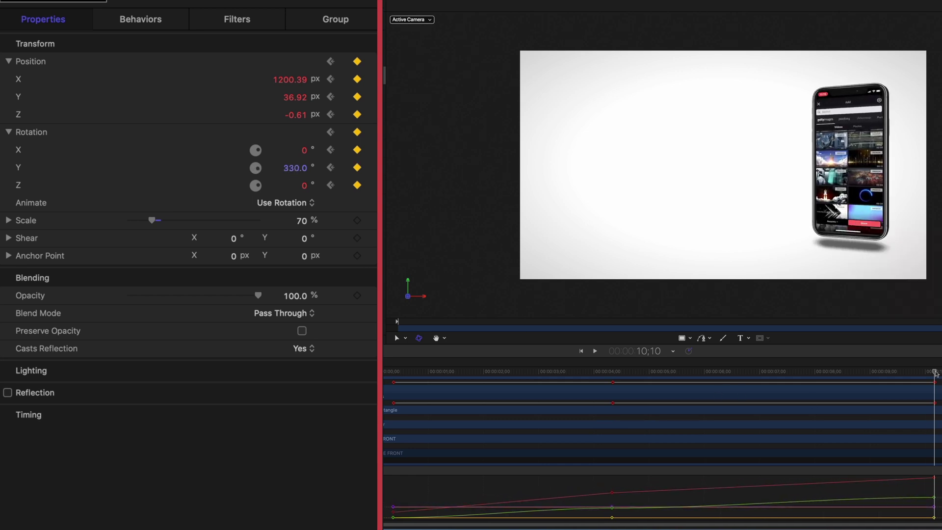
left_click_drag(936, 373, 392, 373)
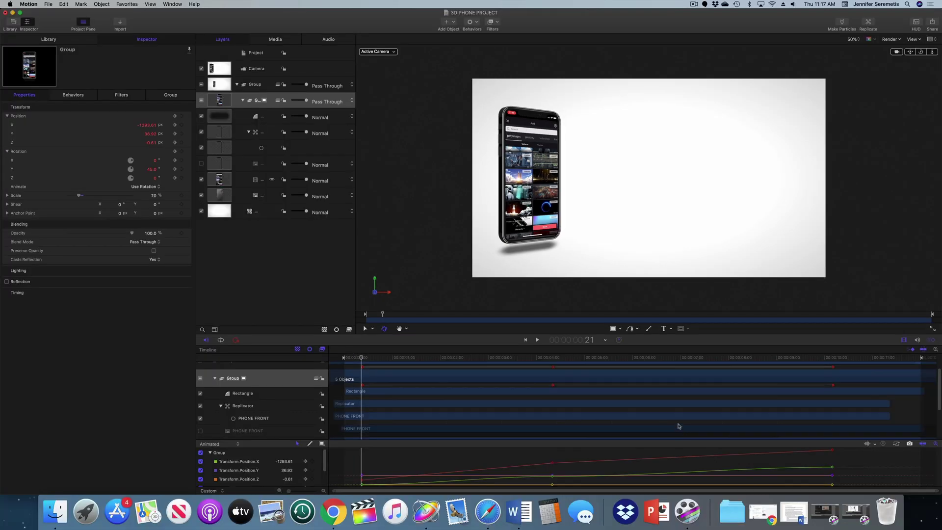
In the enlarged Keyframe Editor, apply Ease Both to every phone position and rotation keyframe
left_click_drag(613, 440, 618, 402)
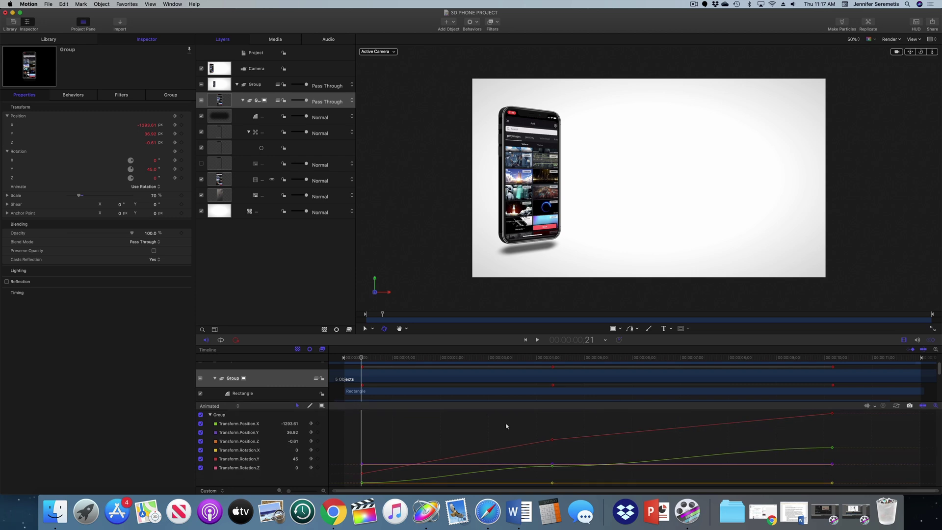
left_click_drag(346, 415, 873, 524)
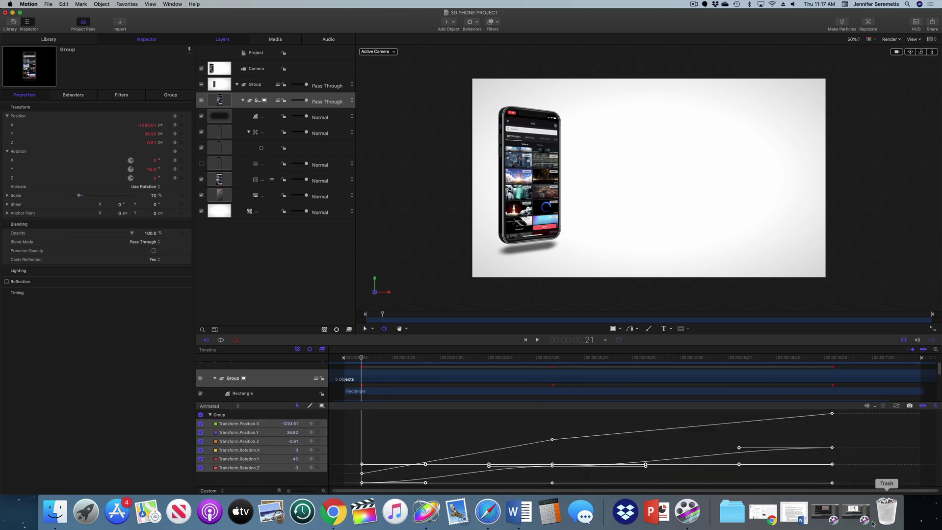
right_click(832, 448)
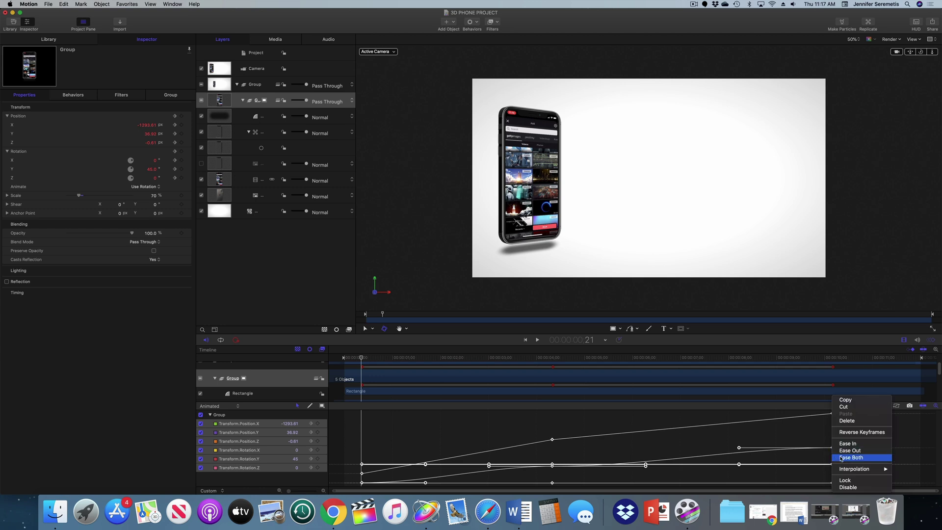
left_click(841, 459)
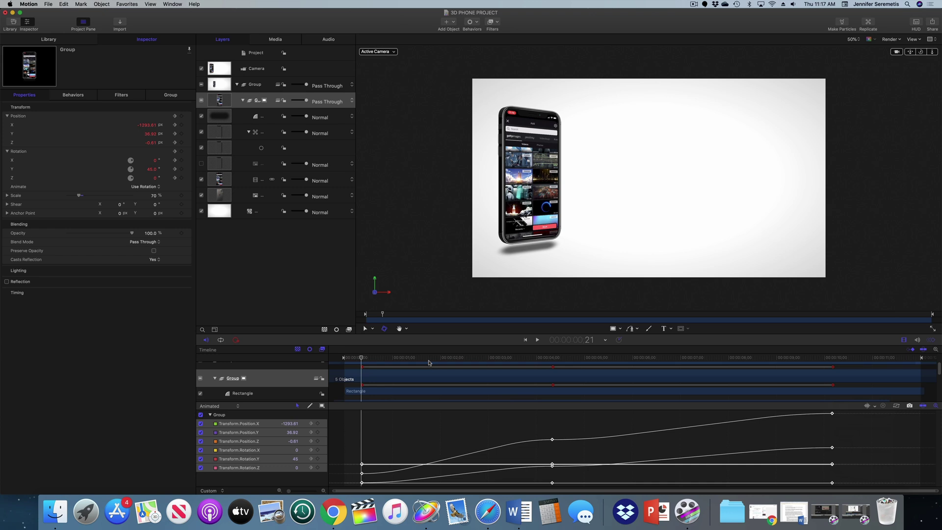
Preview the slide and rotation, then export and save the movie with the H.264 codec
left_click_drag(426, 358, 785, 425)
left_click(932, 22)
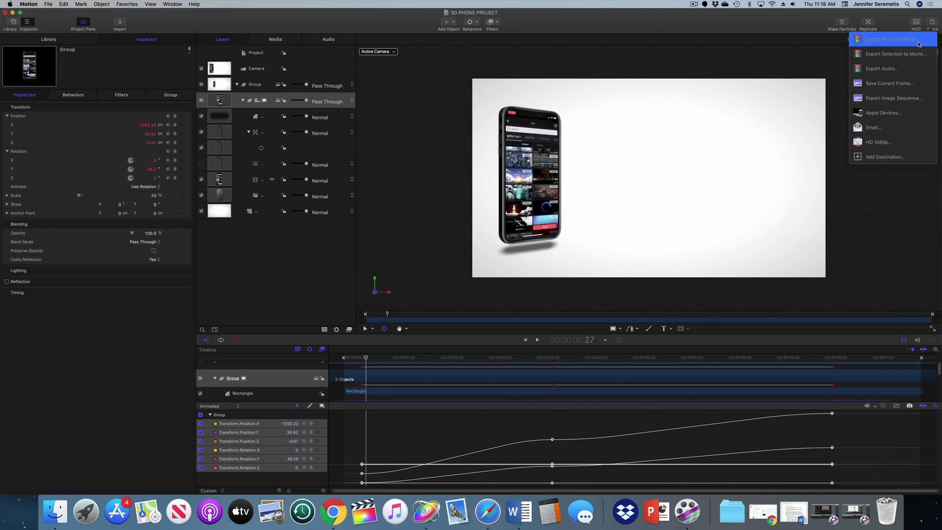
left_click(916, 43)
left_click(552, 149)
left_click(552, 183)
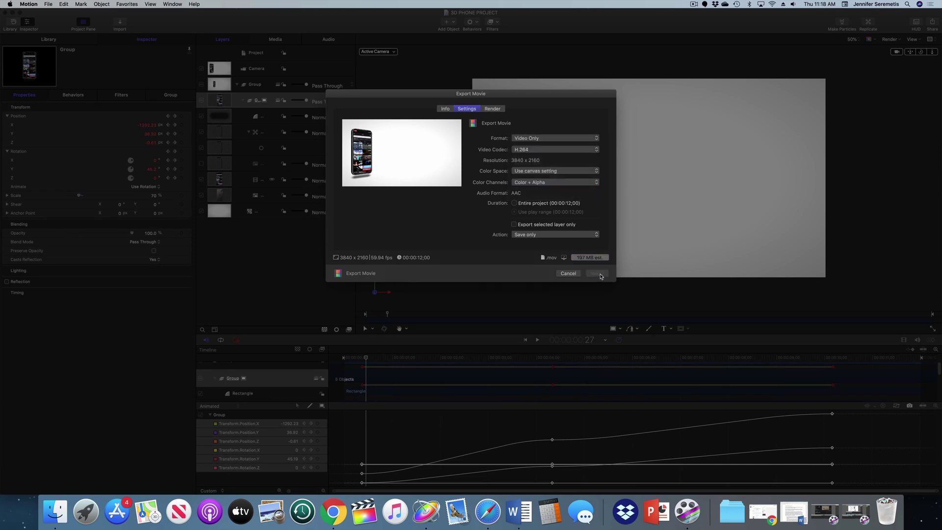
left_click(596, 260)
left_click(339, 242)
left_click(611, 363)
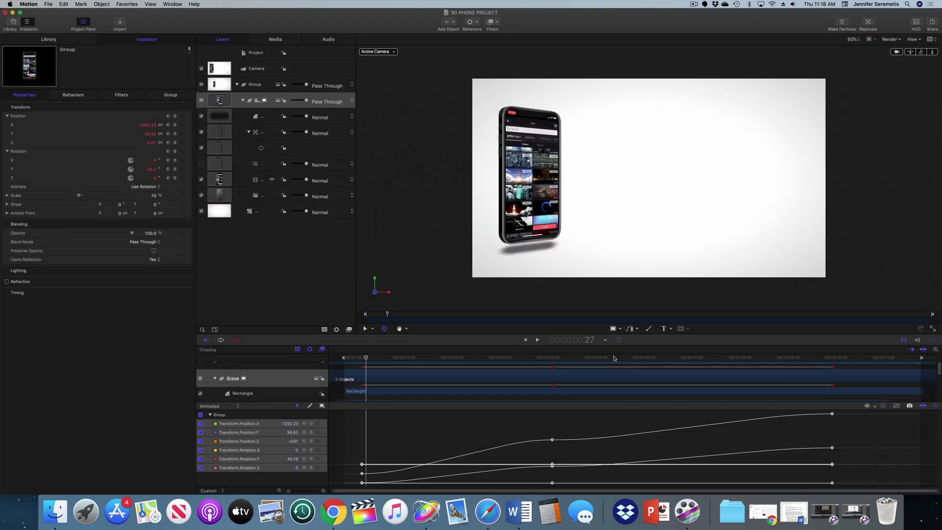